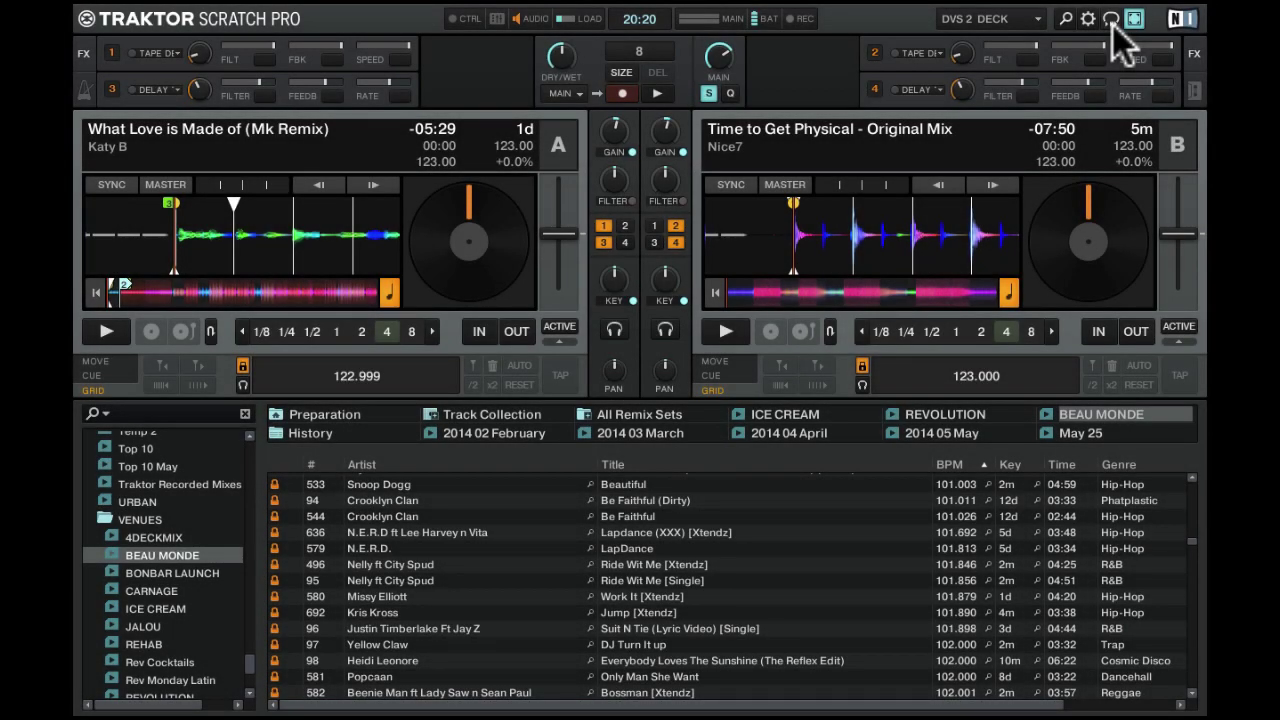
Preview the HID 4-deck, Browser and PREP preset layouts, then return to the DVS 2-deck layout
{"action": "left_click", "coordinate": [1039, 16]}
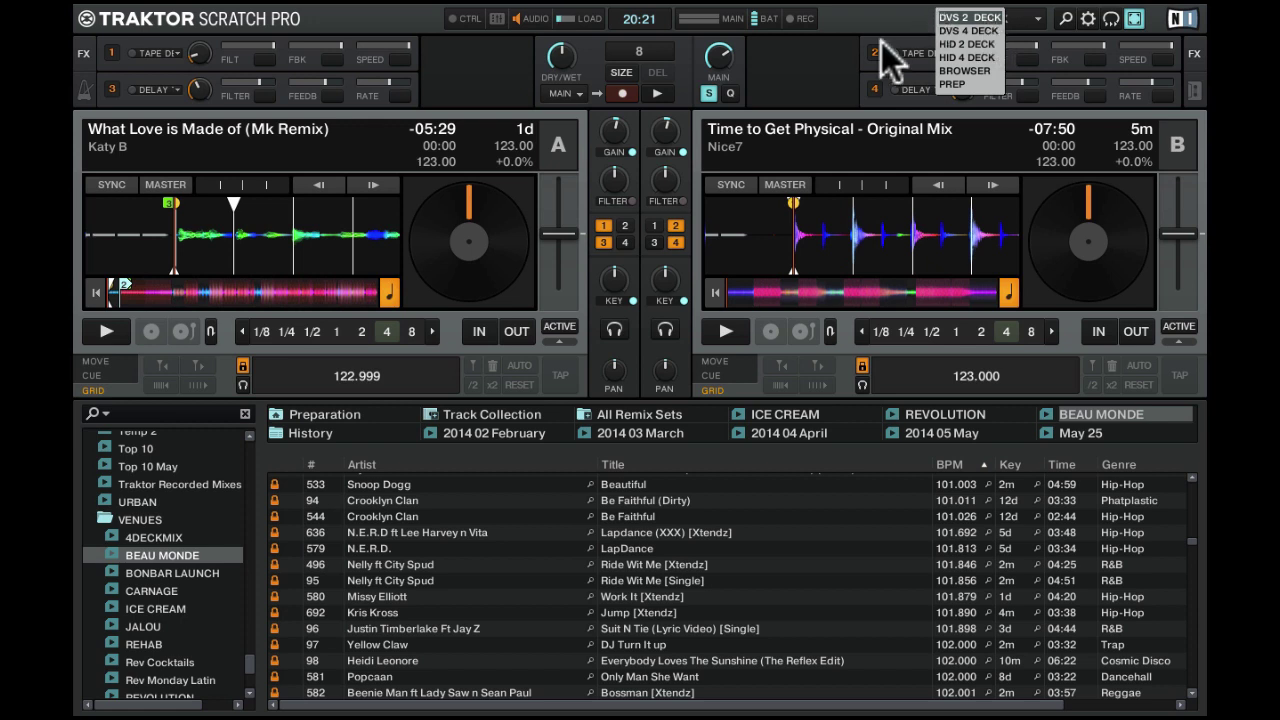
{"action": "left_click", "coordinate": [997, 58]}
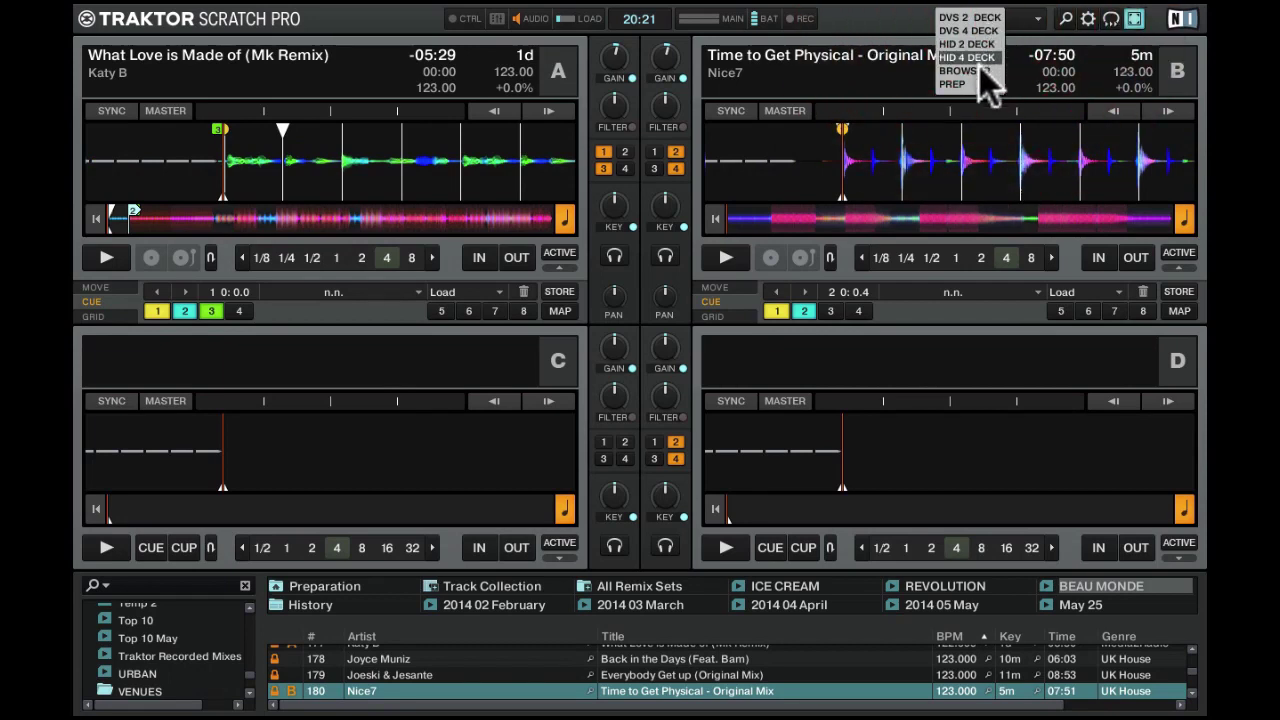
{"action": "left_click", "coordinate": [978, 72]}
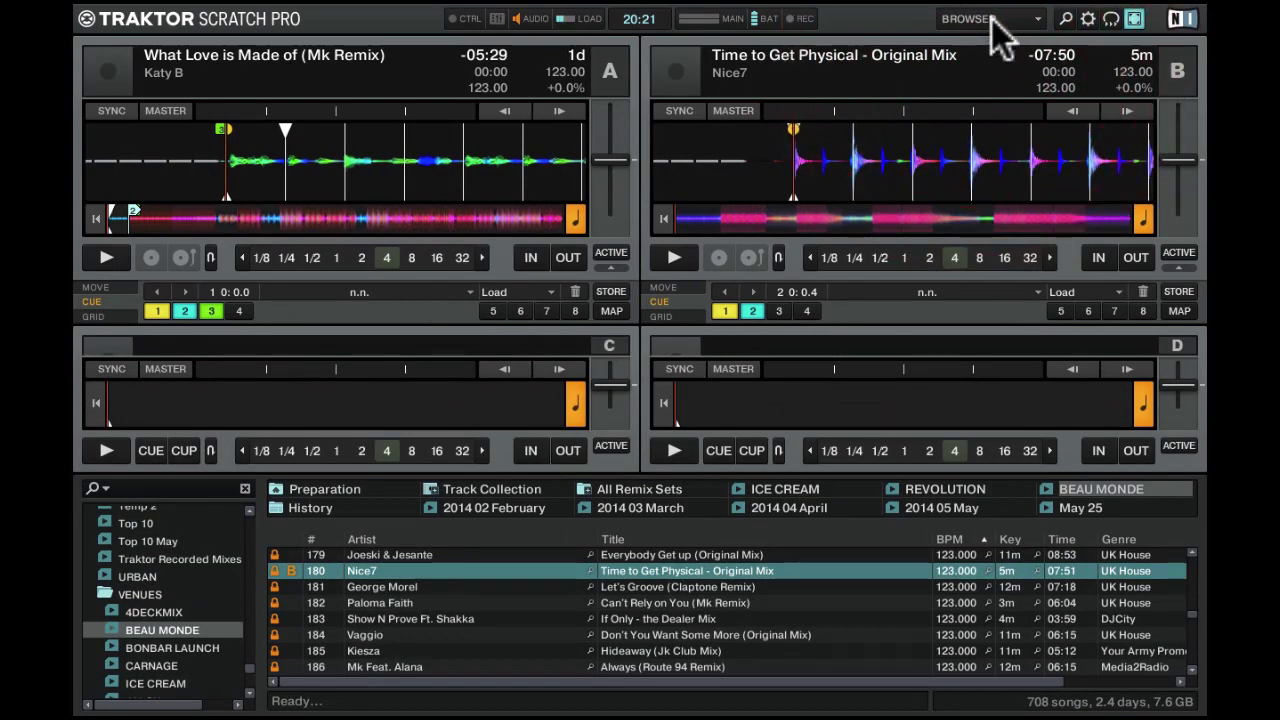
{"action": "left_click", "coordinate": [992, 19]}
{"action": "left_click", "coordinate": [983, 79]}
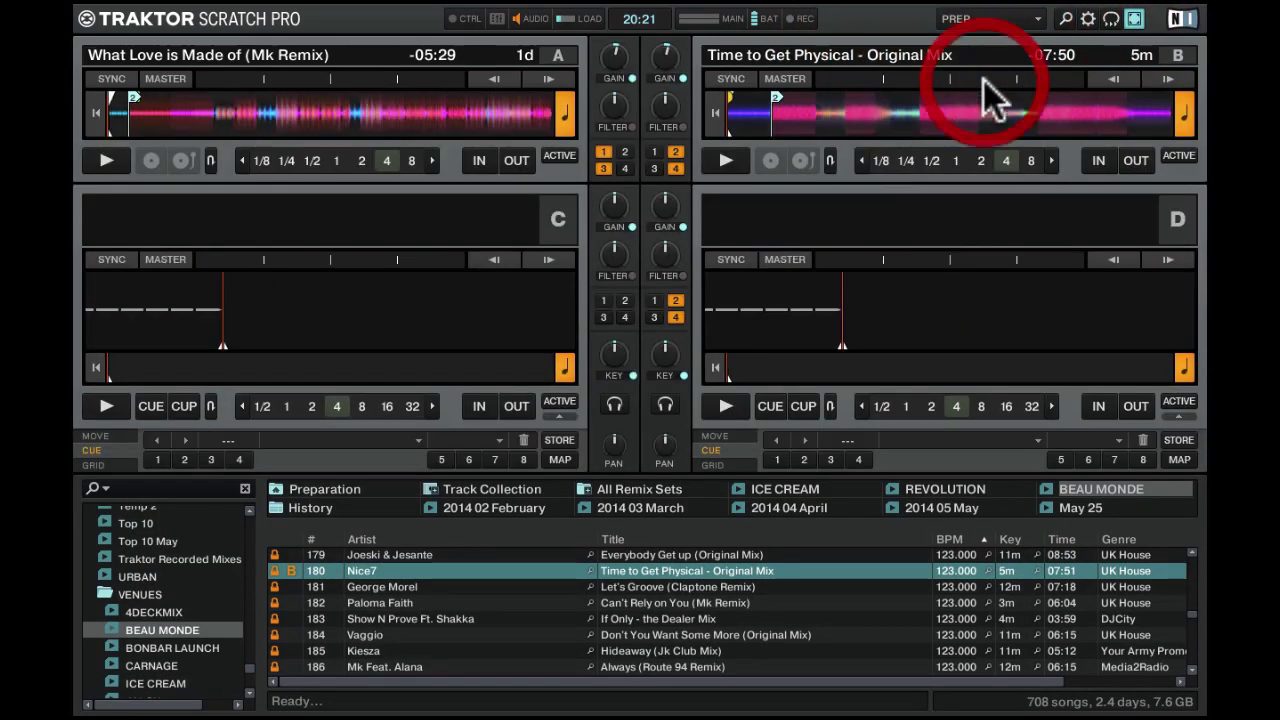
{"action": "left_click", "coordinate": [996, 23]}
{"action": "left_click", "coordinate": [991, 20]}
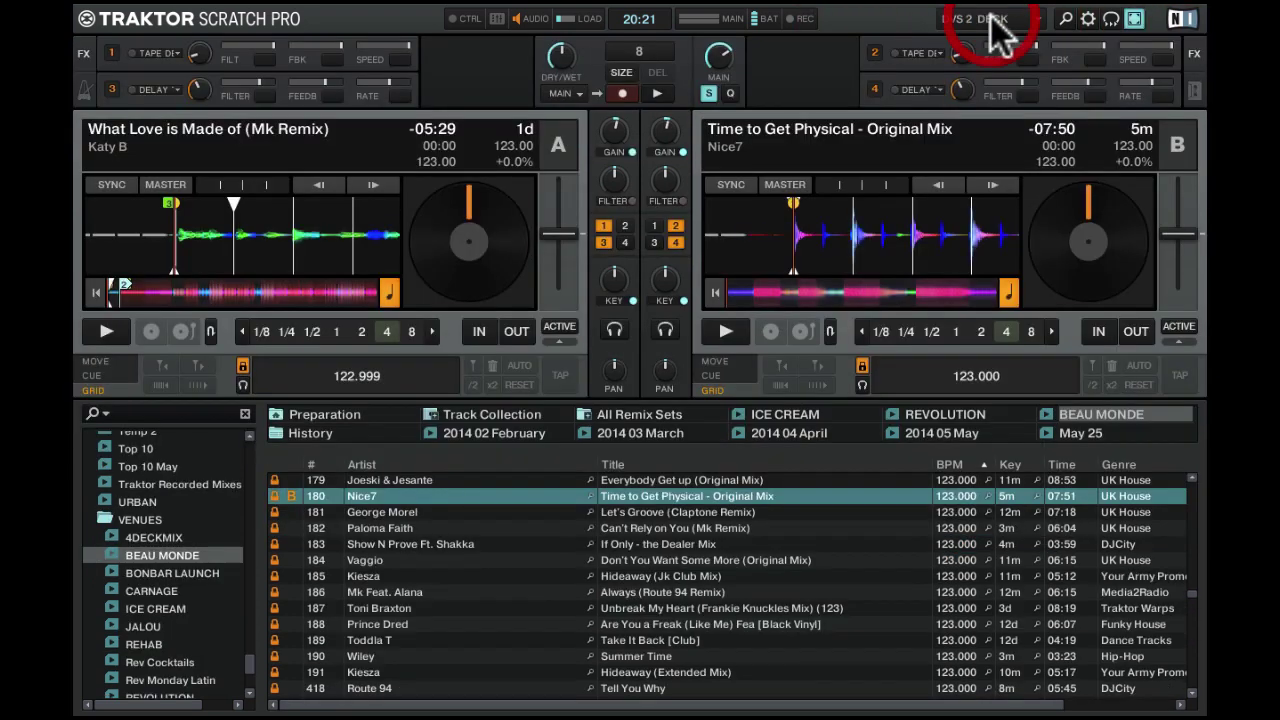
Cycle the decks through header-only, waveform, turntable and micro sizes, ending on Advanced
{"action": "left_click", "coordinate": [484, 118]}
{"action": "left_click", "coordinate": [142, 110]}
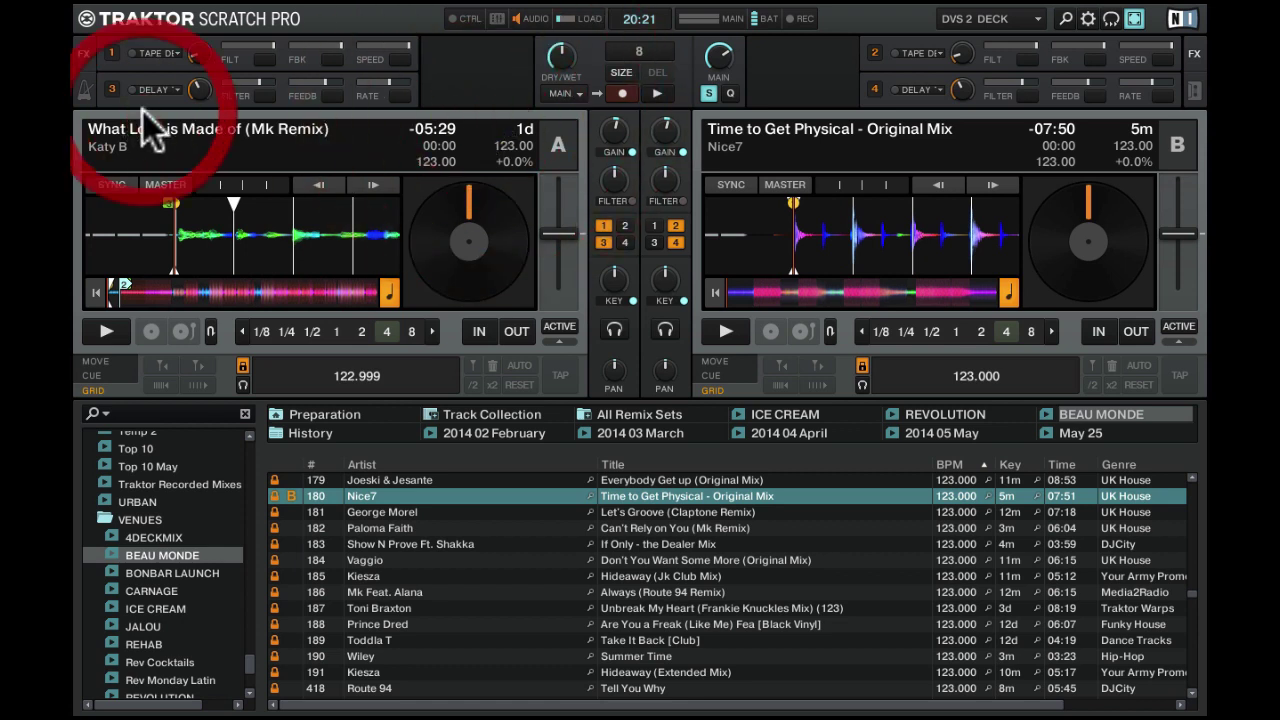
{"action": "double_click", "coordinate": [373, 115]}
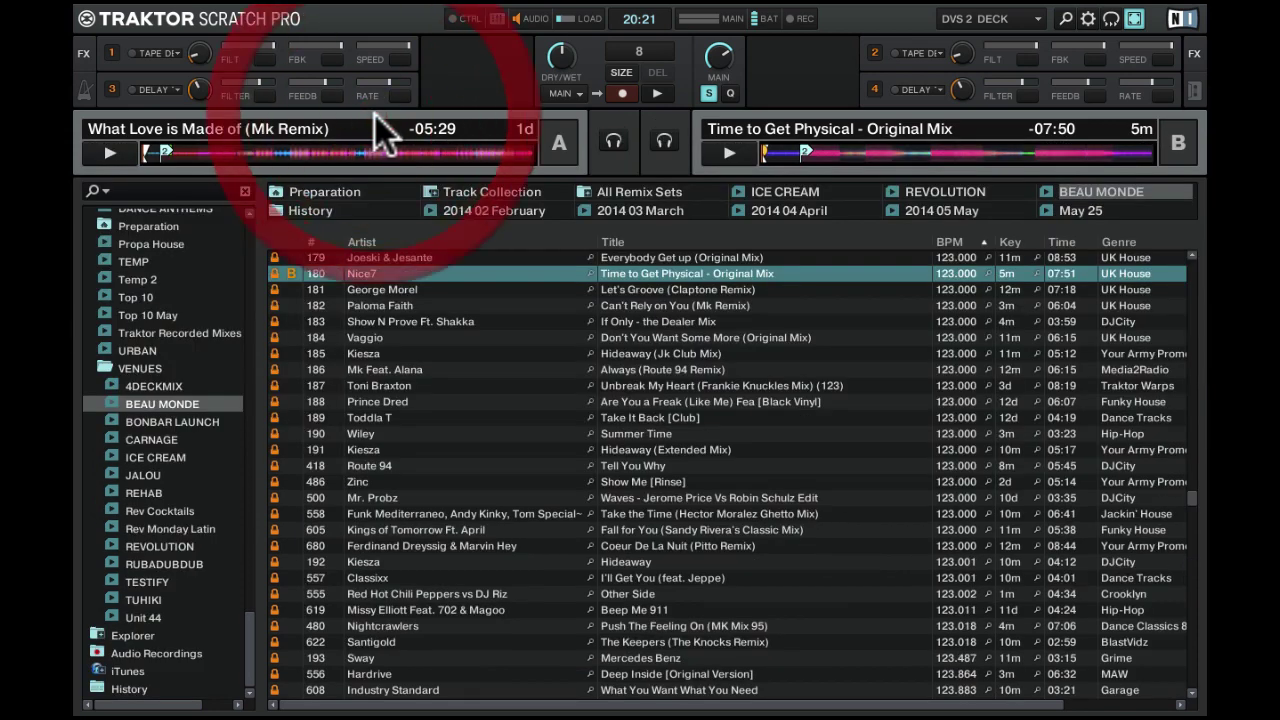
{"action": "double_click", "coordinate": [375, 115]}
{"action": "double_click", "coordinate": [375, 115]}
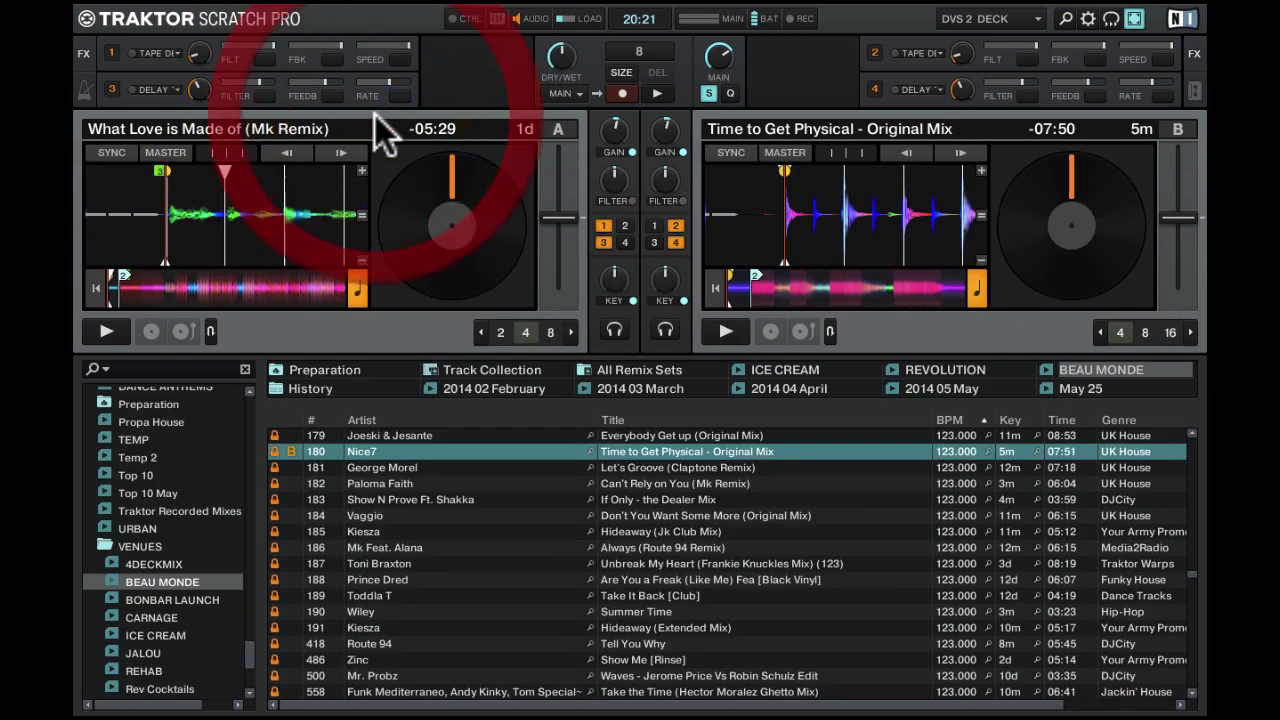
{"action": "double_click", "coordinate": [375, 115]}
{"action": "double_click", "coordinate": [375, 115]}
{"action": "double_click", "coordinate": [375, 115]}
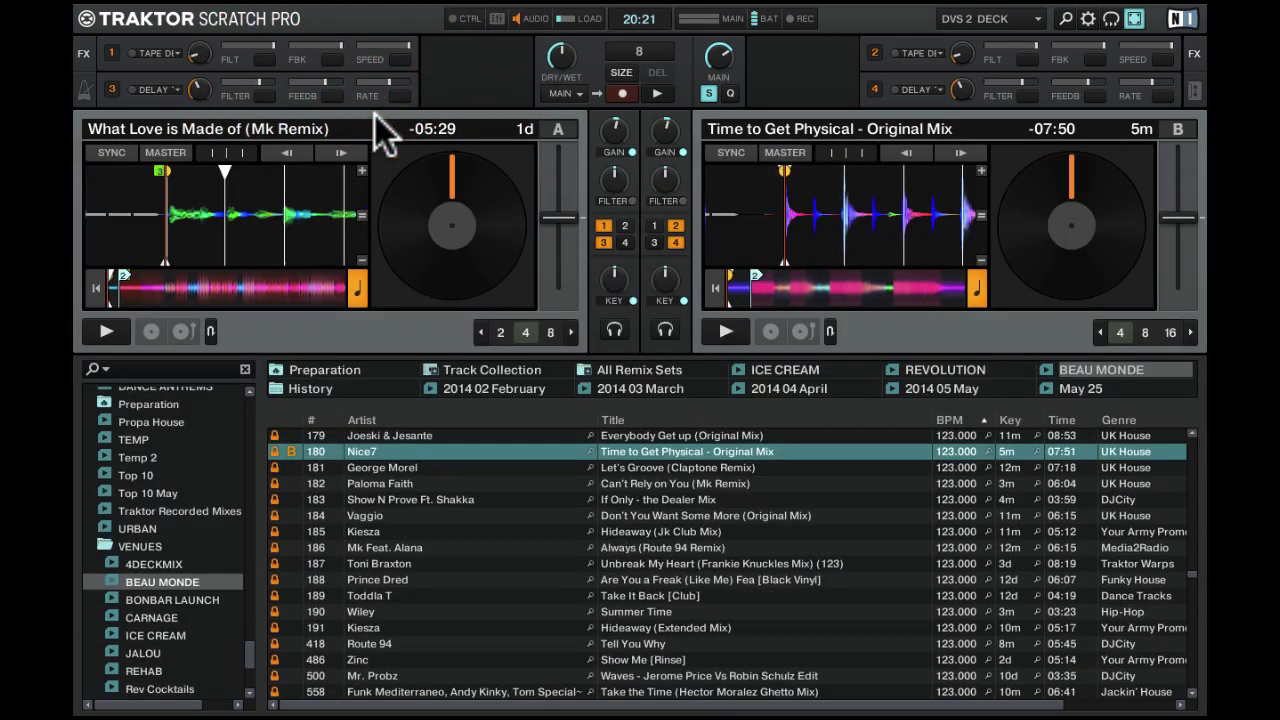
{"action": "double_click", "coordinate": [375, 115]}
{"action": "double_click", "coordinate": [375, 115]}
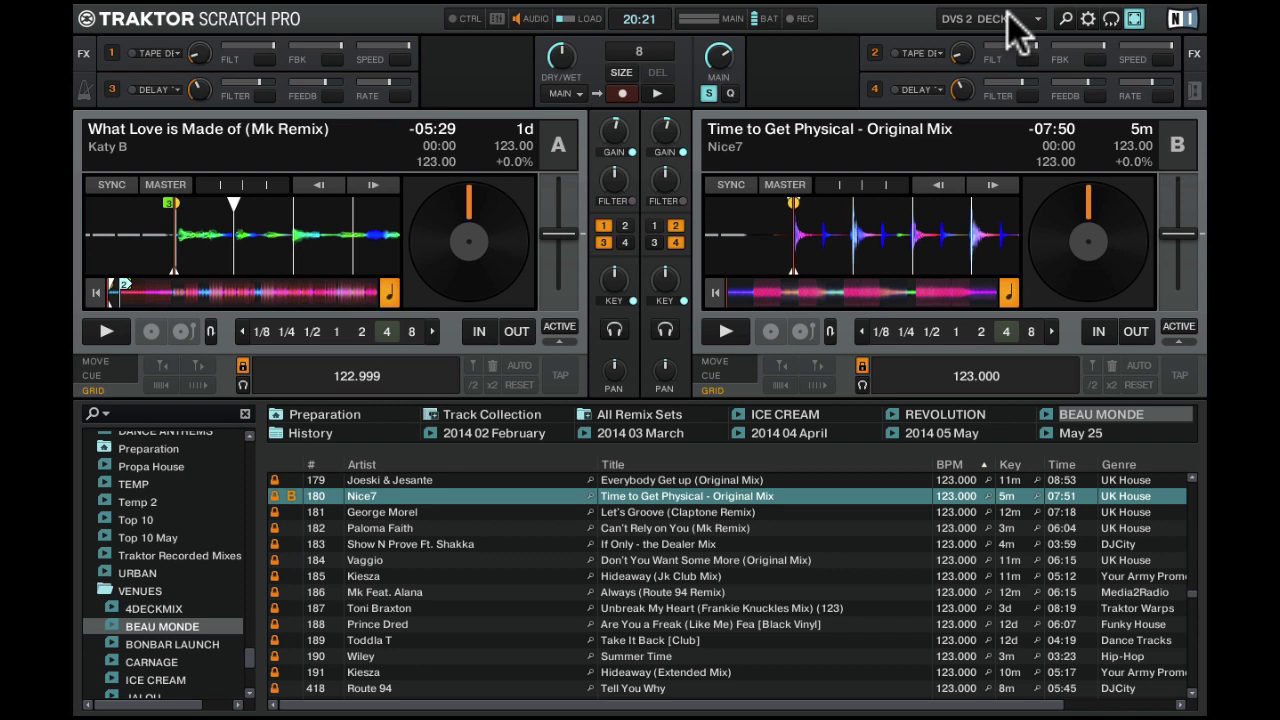
In the Layout Manager, add a four-deck layout from the Mixer preset and make Copy 1 of Mixer active
{"action": "left_click", "coordinate": [1088, 19]}
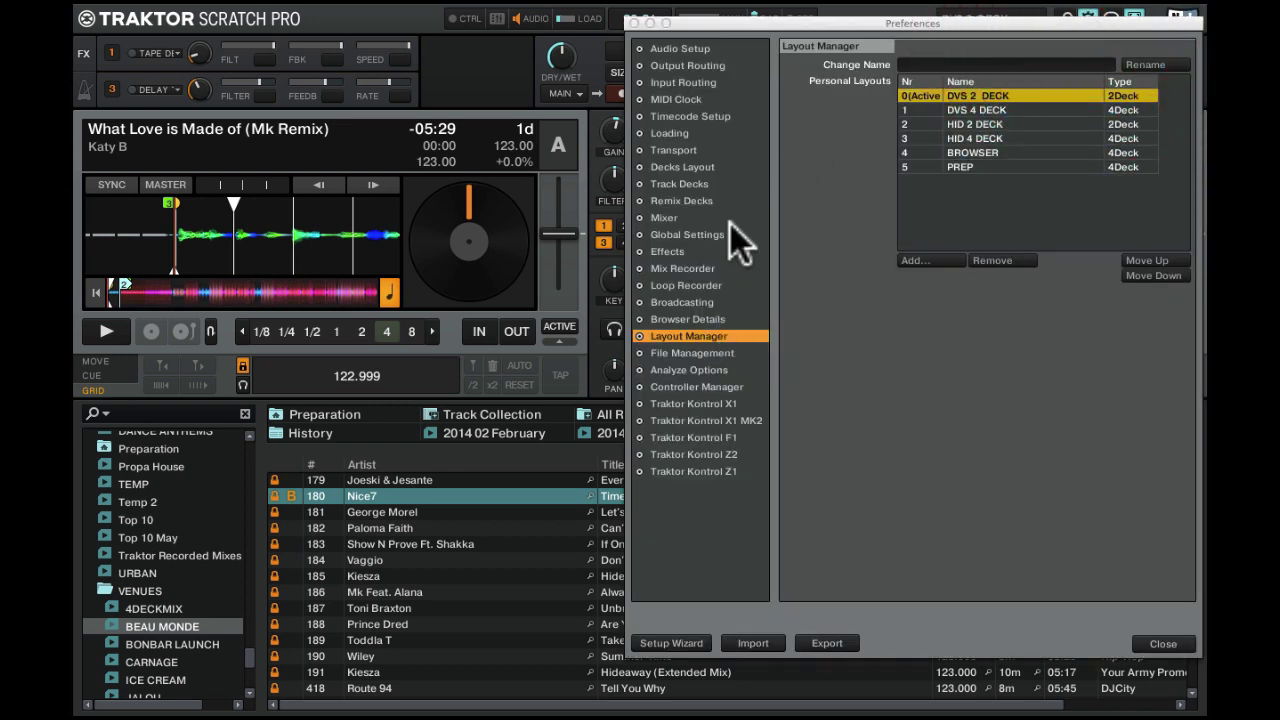
{"action": "left_click_drag", "start_coordinate": [885, 35], "coordinate": [770, 100]}
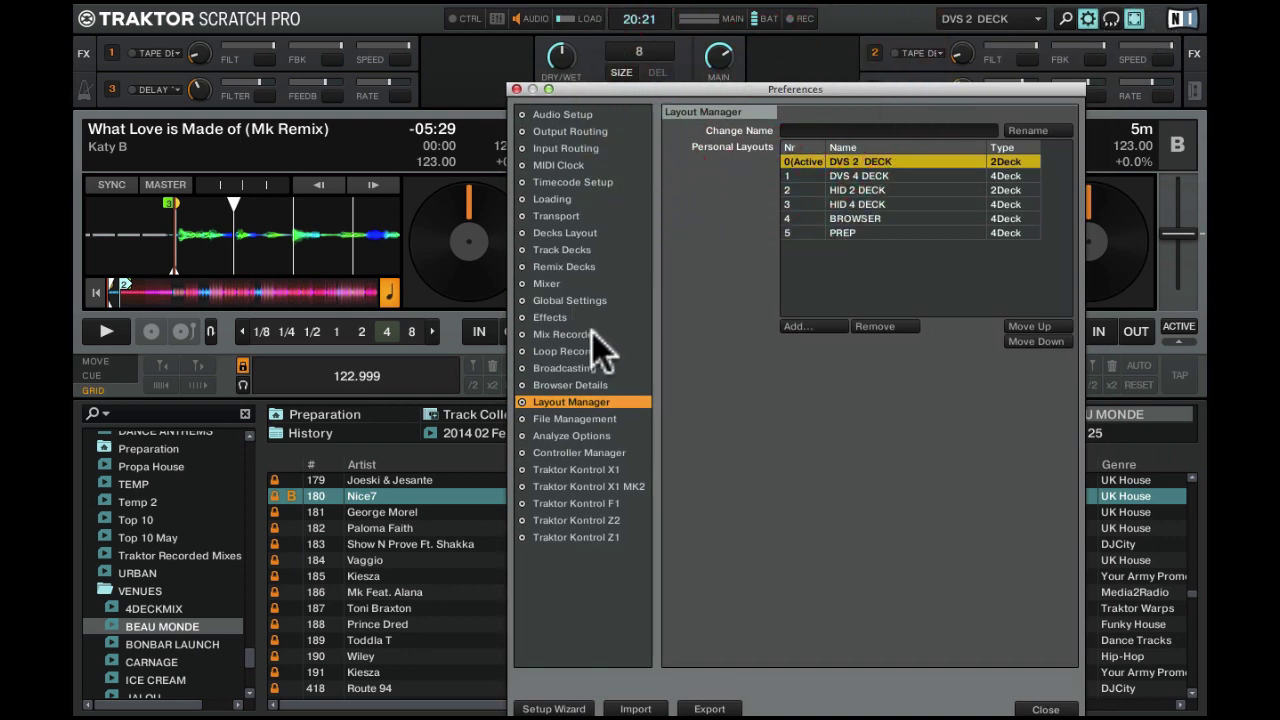
{"action": "left_click", "coordinate": [580, 388]}
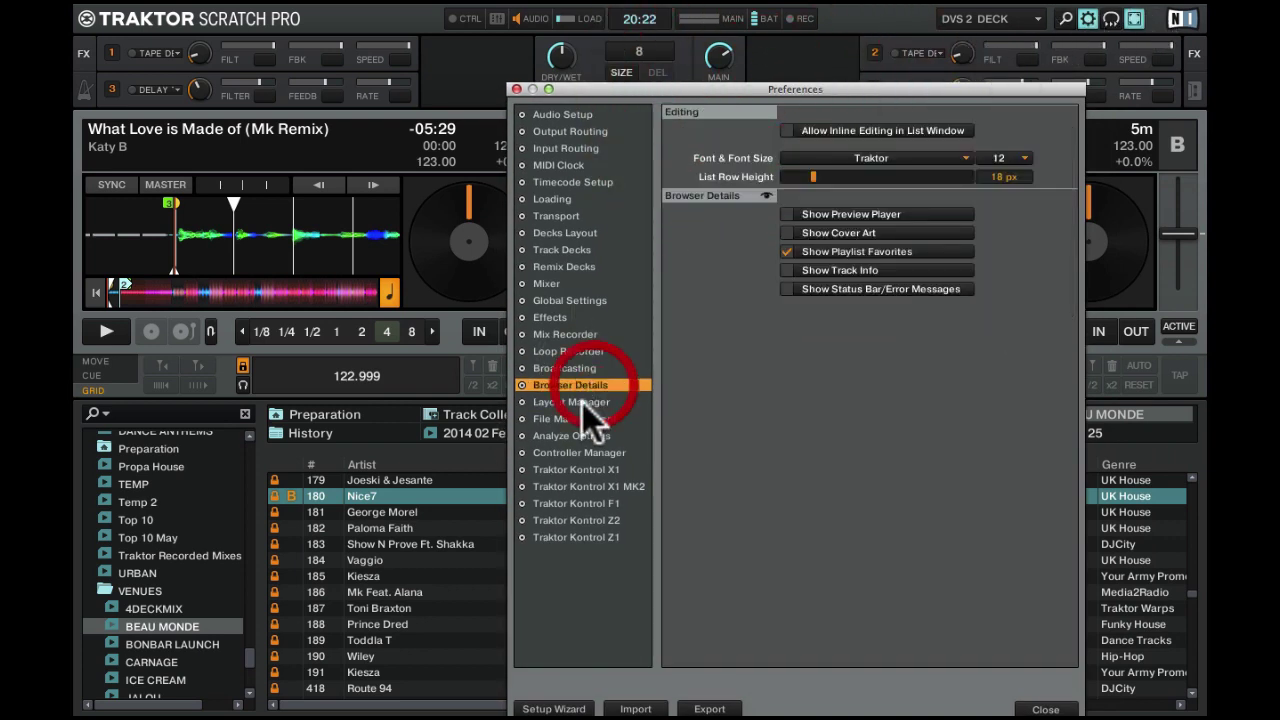
{"action": "left_click", "coordinate": [584, 400]}
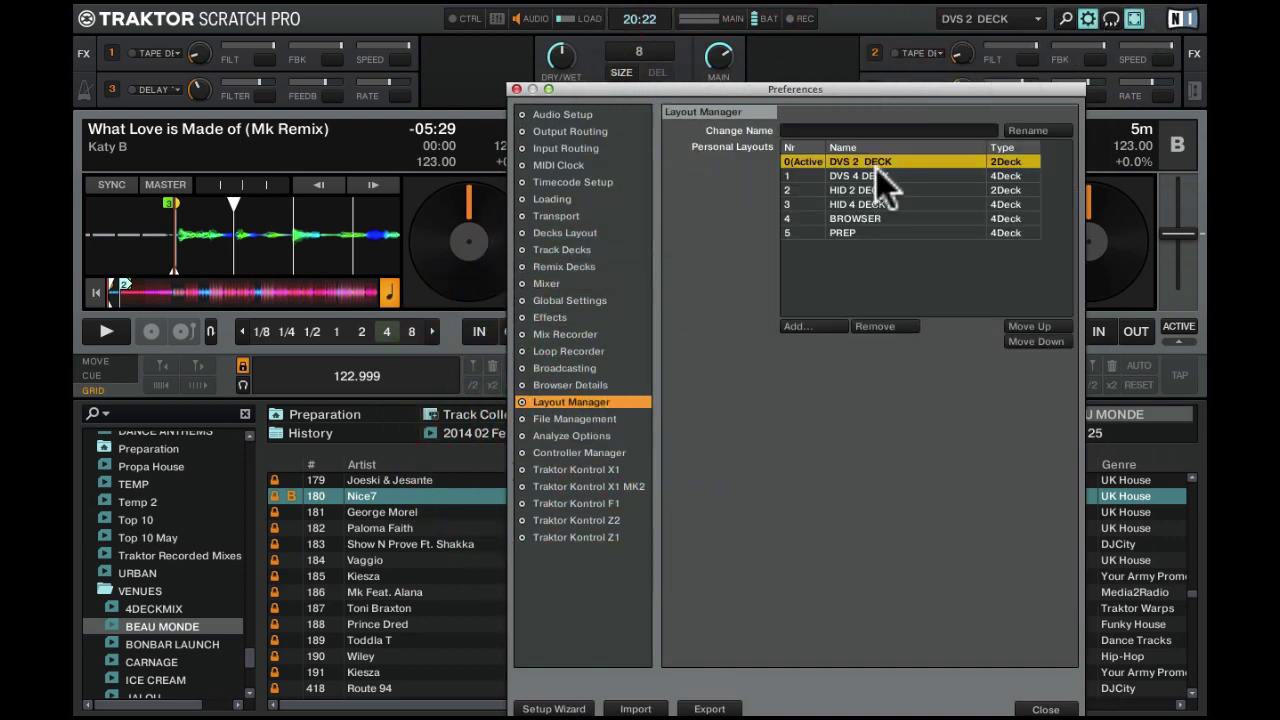
{"action": "left_click", "coordinate": [832, 327]}
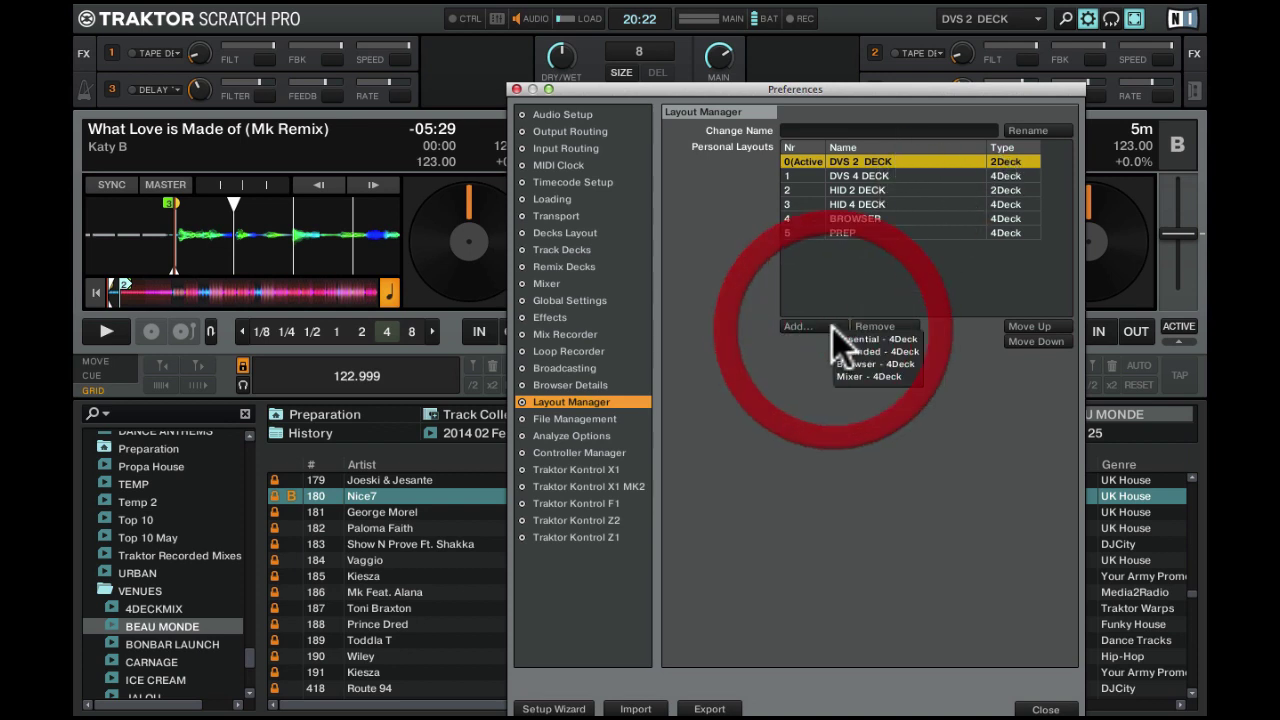
{"action": "left_click", "coordinate": [862, 374]}
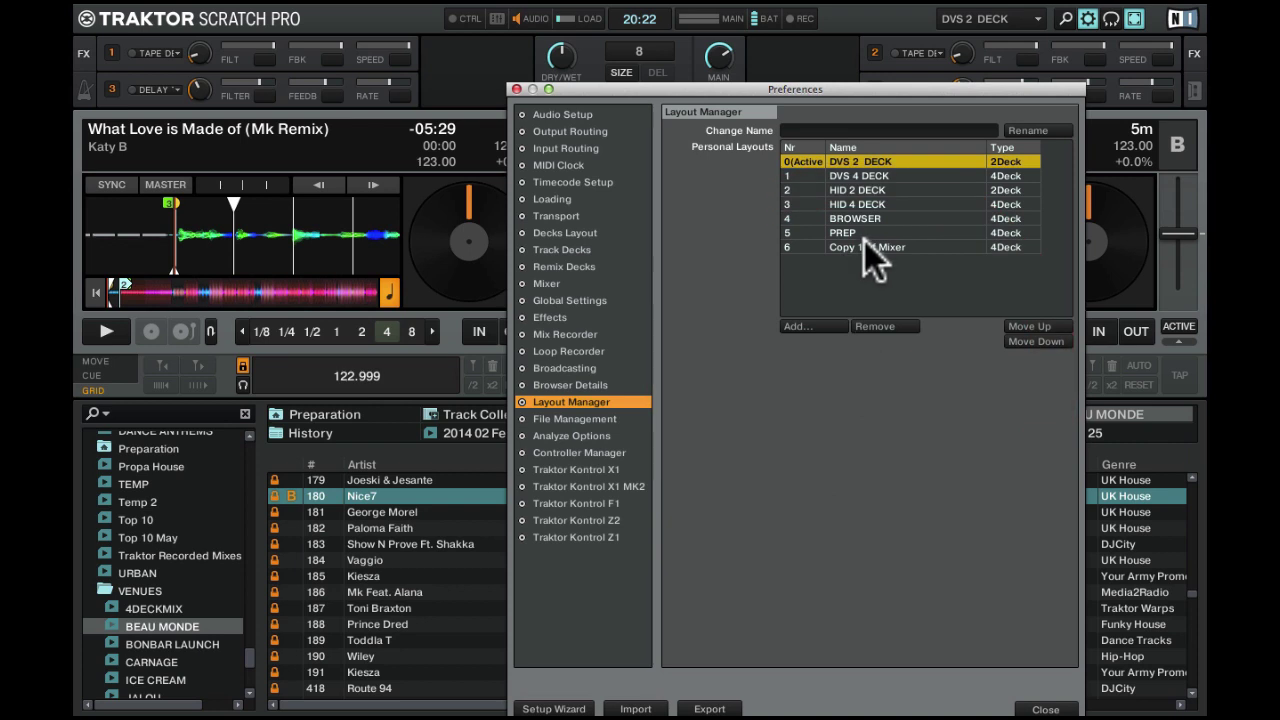
{"action": "left_click", "coordinate": [866, 246]}
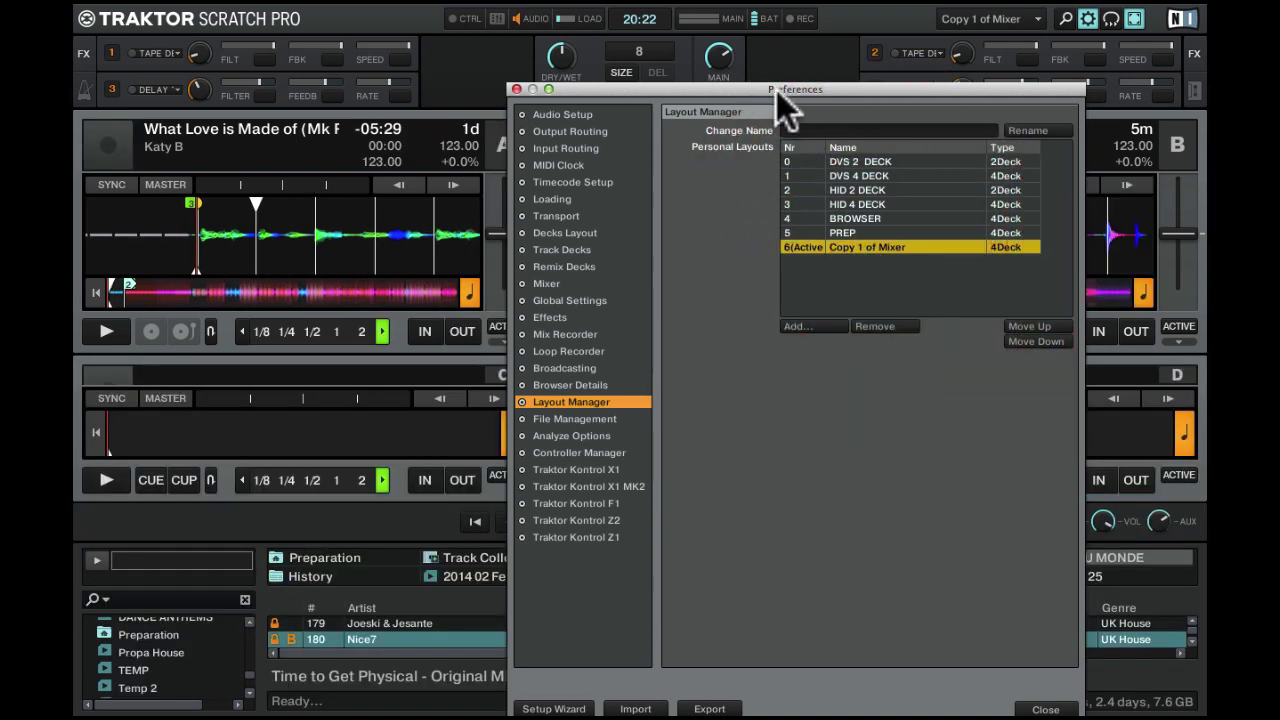
{"action": "left_click_drag", "start_coordinate": [776, 90], "coordinate": [776, 56]}
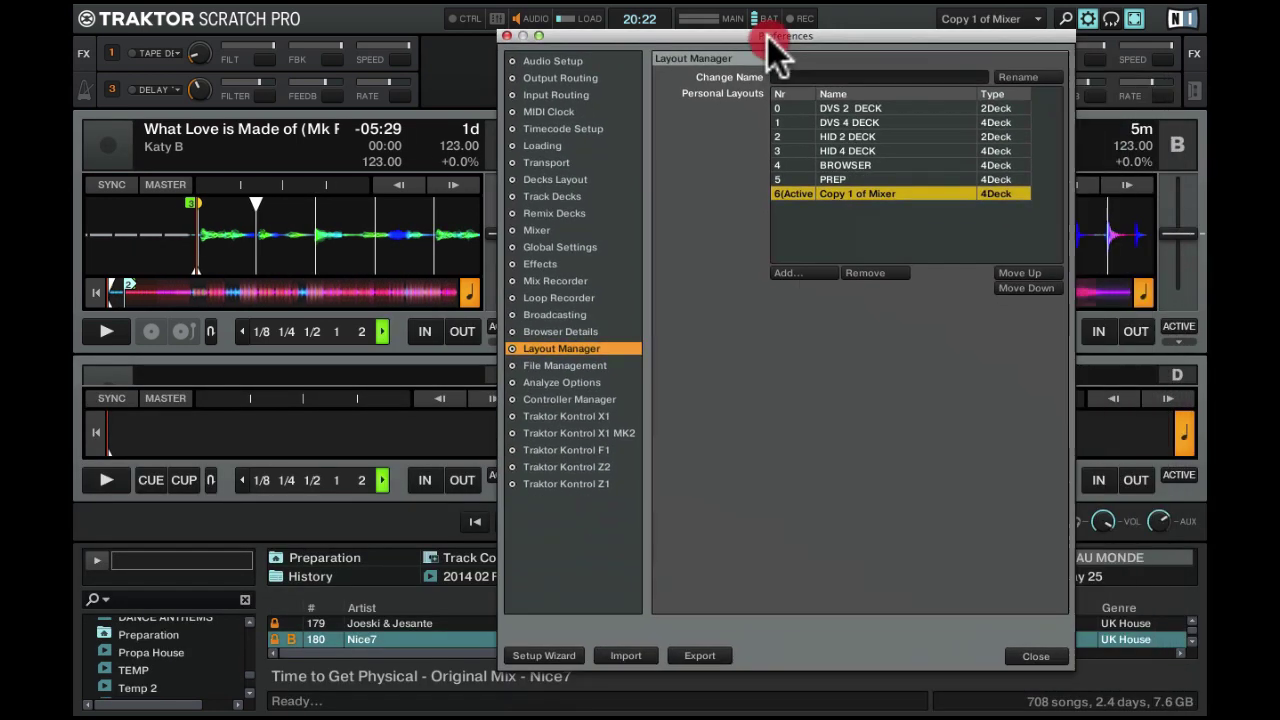
Rename the new layout to 'DJTT' and move it to the top of the layout list
{"action": "left_click", "coordinate": [821, 71]}
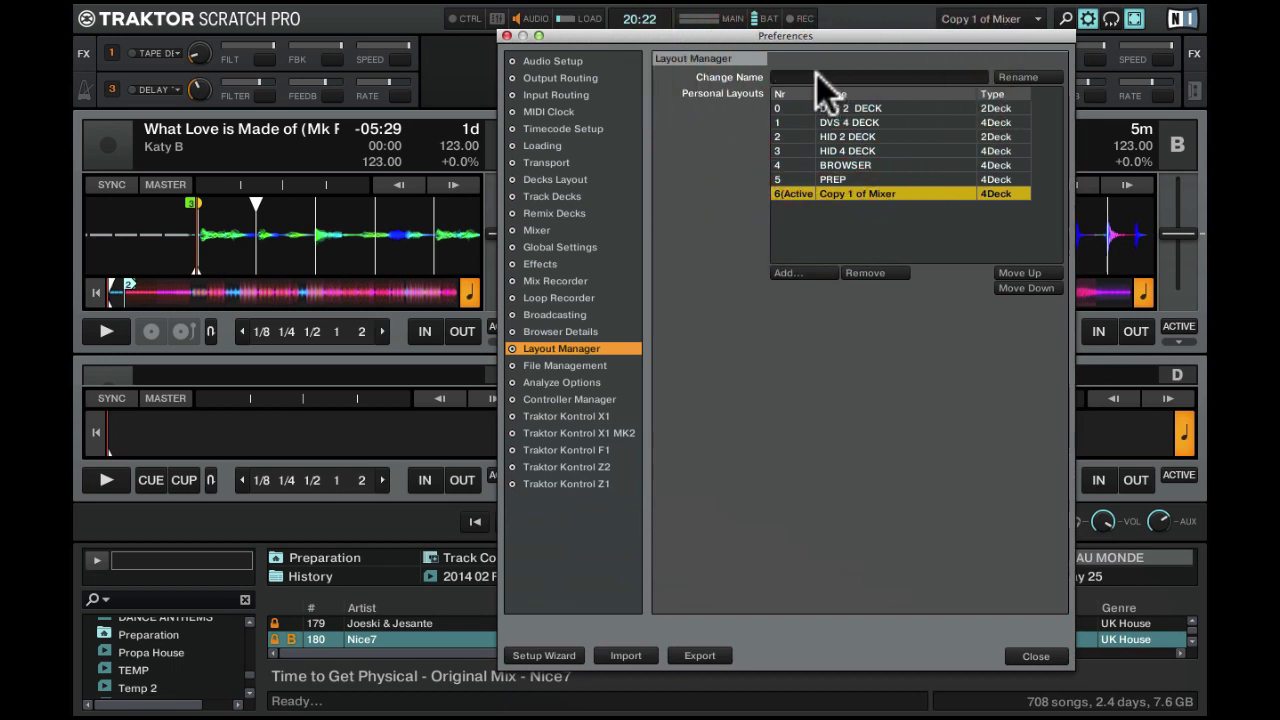
{"action": "type", "text": "DJTT"}
{"action": "left_click", "coordinate": [1019, 78]}
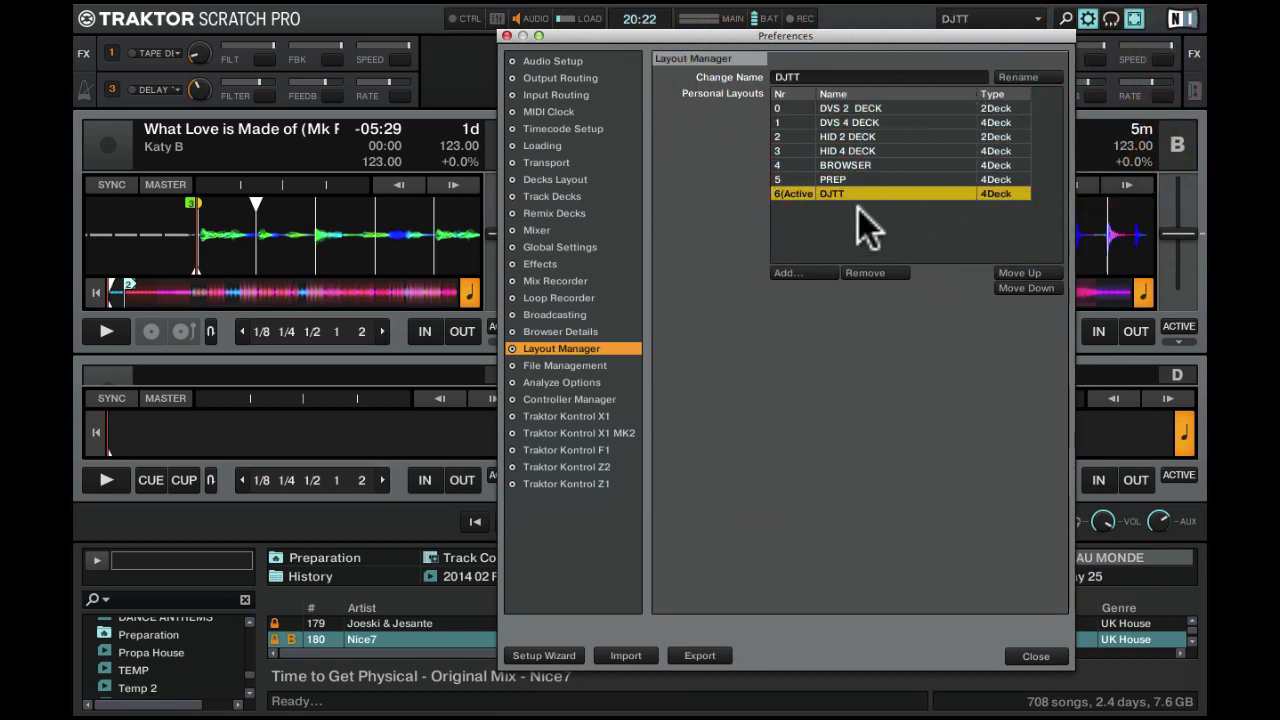
{"action": "left_click", "coordinate": [1036, 273]}
{"action": "left_click", "coordinate": [1036, 273]}
{"action": "left_click", "coordinate": [1036, 273]}
{"action": "left_click", "coordinate": [1036, 273]}
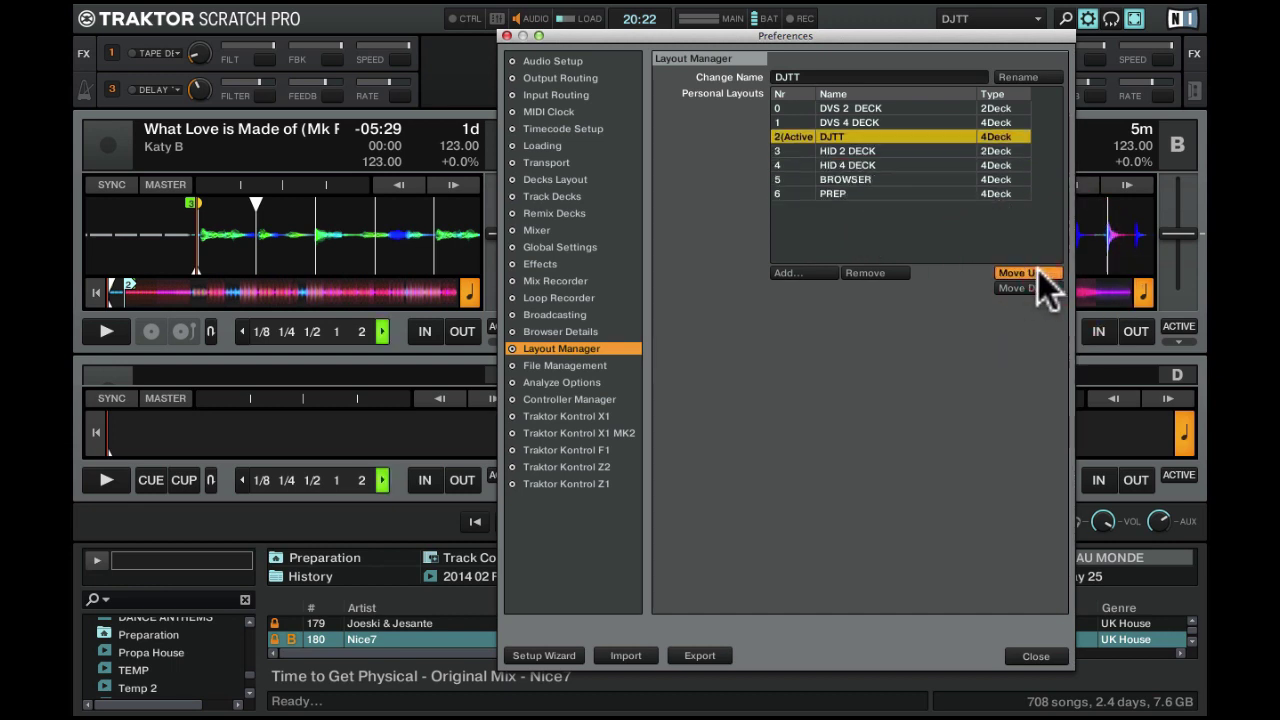
{"action": "left_click", "coordinate": [1036, 273]}
{"action": "left_click", "coordinate": [1036, 273]}
{"action": "left_click", "coordinate": [877, 106]}
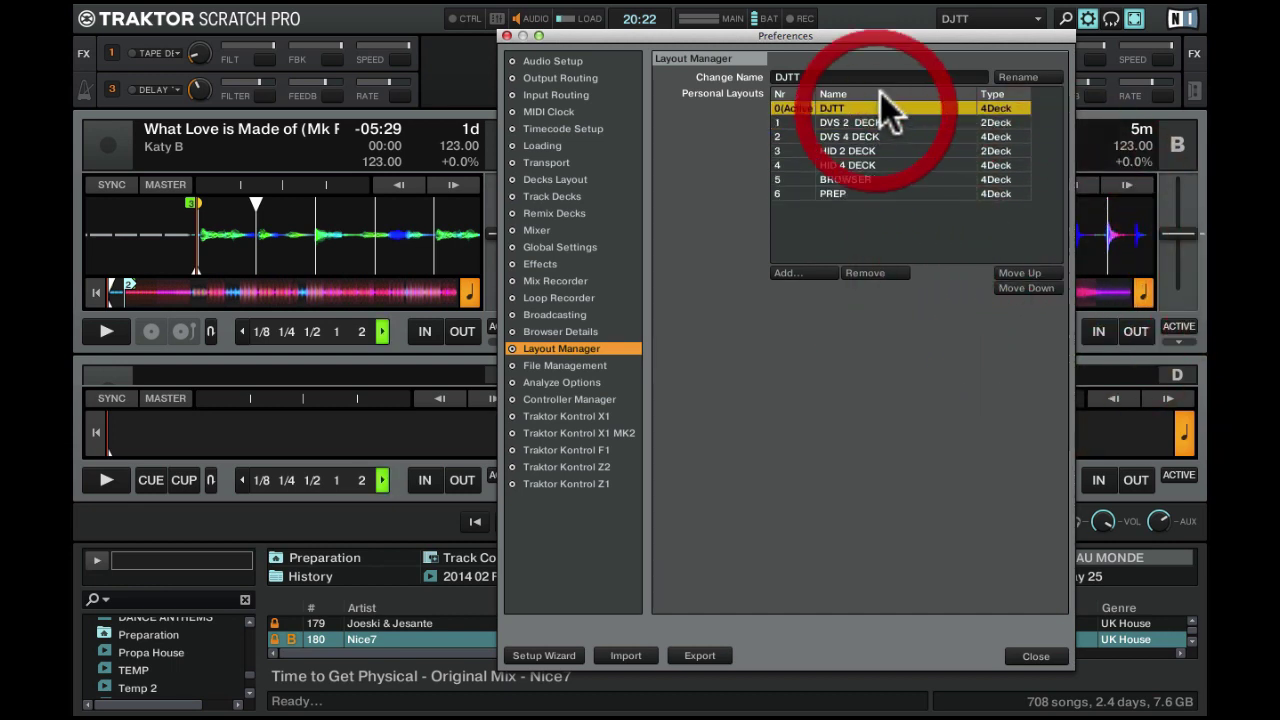
{"action": "left_click_drag", "start_coordinate": [741, 35], "coordinate": [853, 14]}
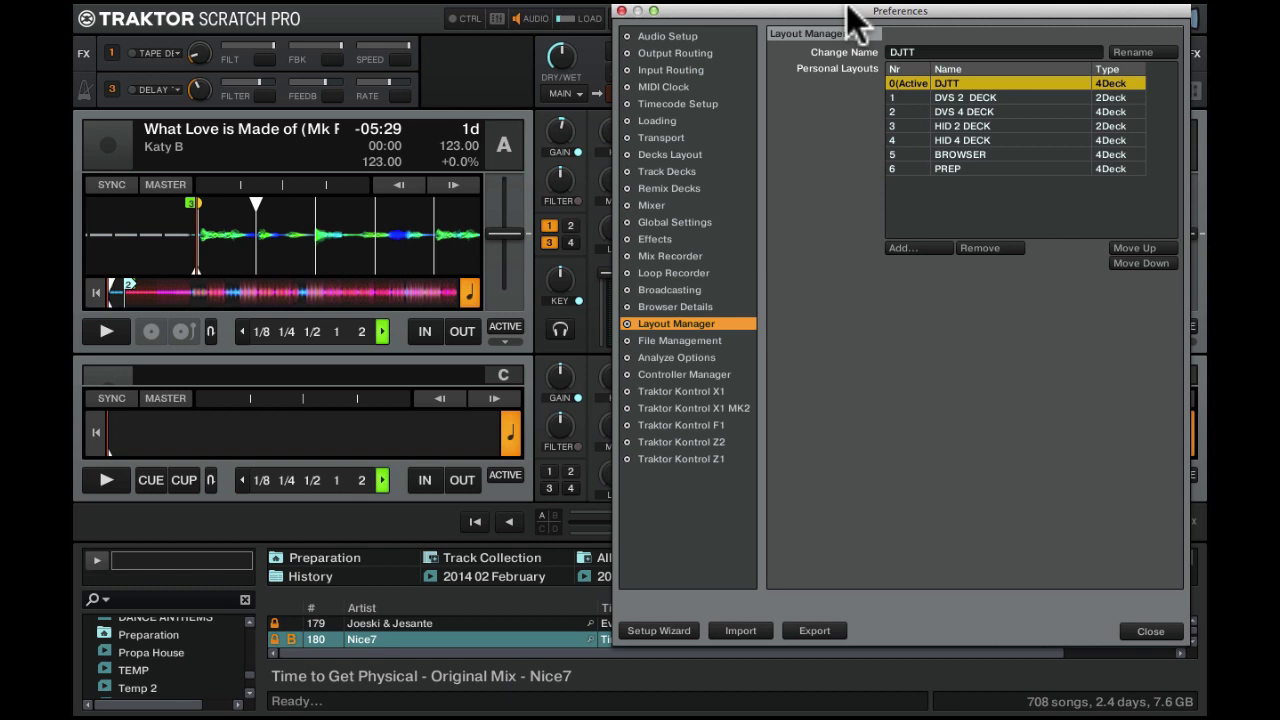
Set deck C to Remix Deck in the Decks Layout preferences
{"action": "left_click", "coordinate": [688, 155]}
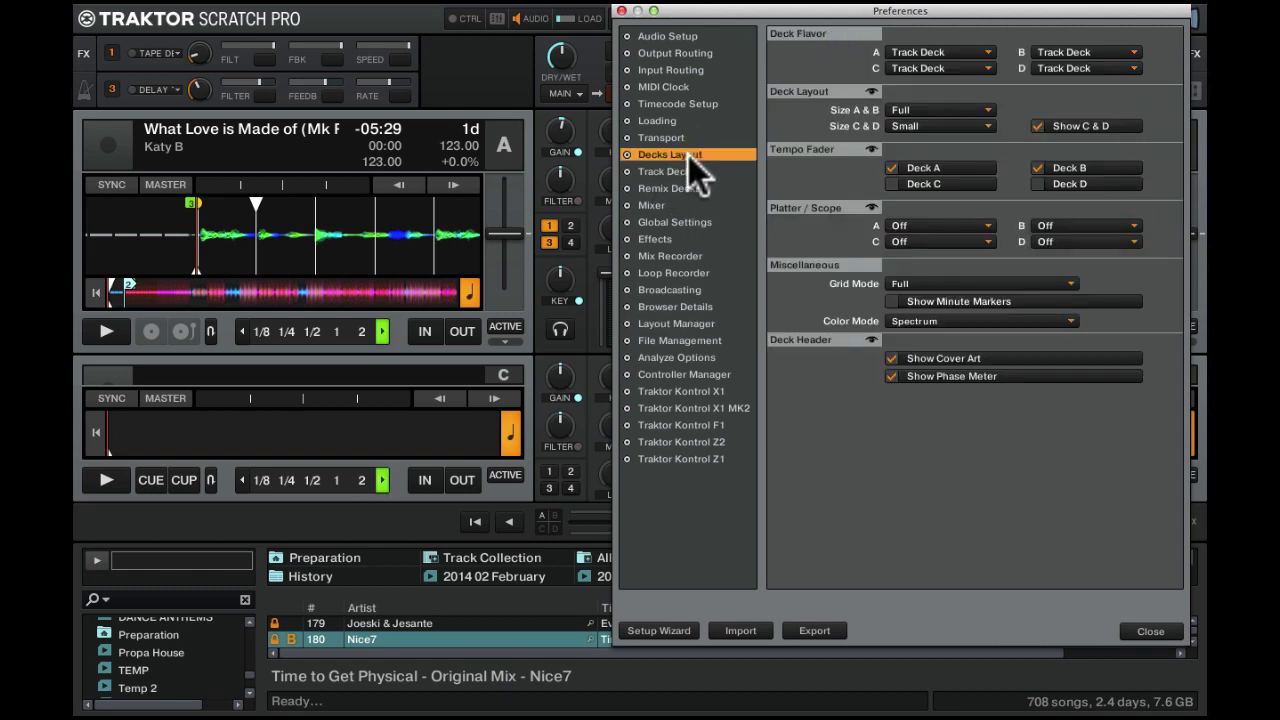
{"action": "left_click", "coordinate": [955, 68]}
{"action": "left_click", "coordinate": [960, 84]}
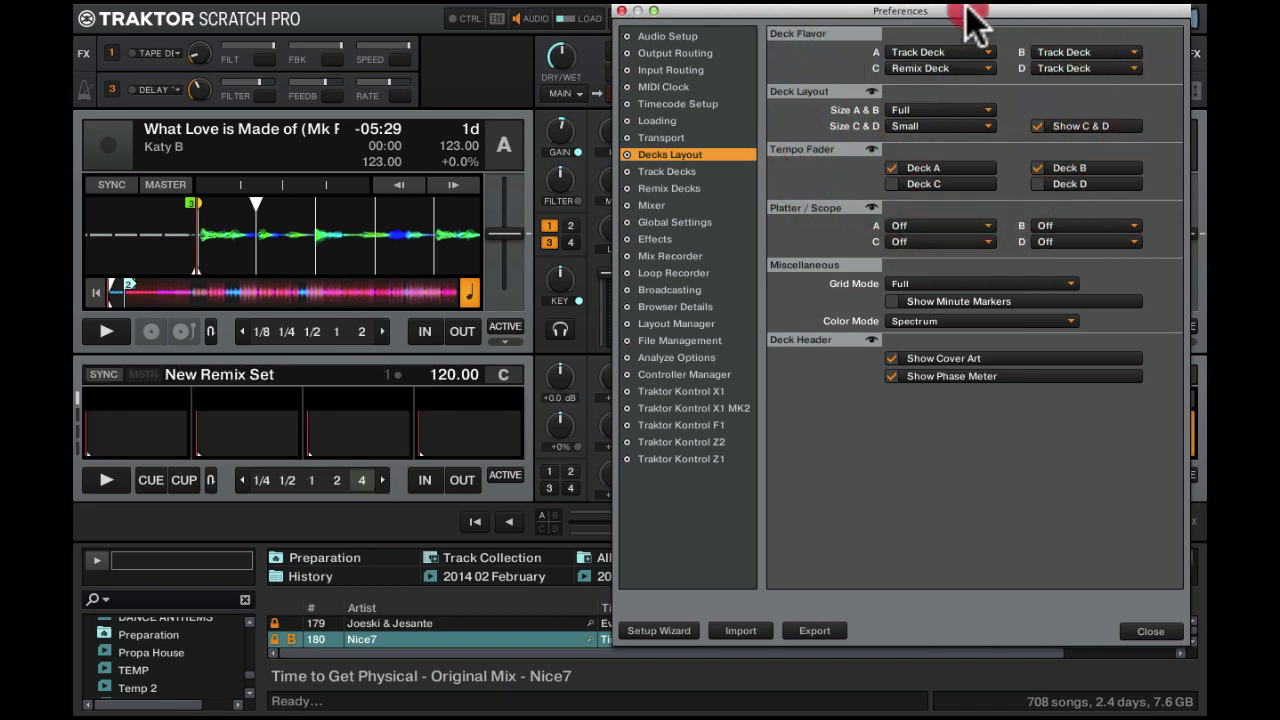
{"action": "left_click_drag", "start_coordinate": [970, 20], "coordinate": [936, 304]}
Compare the HID 2-deck, HID 4-deck and DVS 4-deck layouts, then return to DJTT
{"action": "left_click", "coordinate": [1030, 22]}
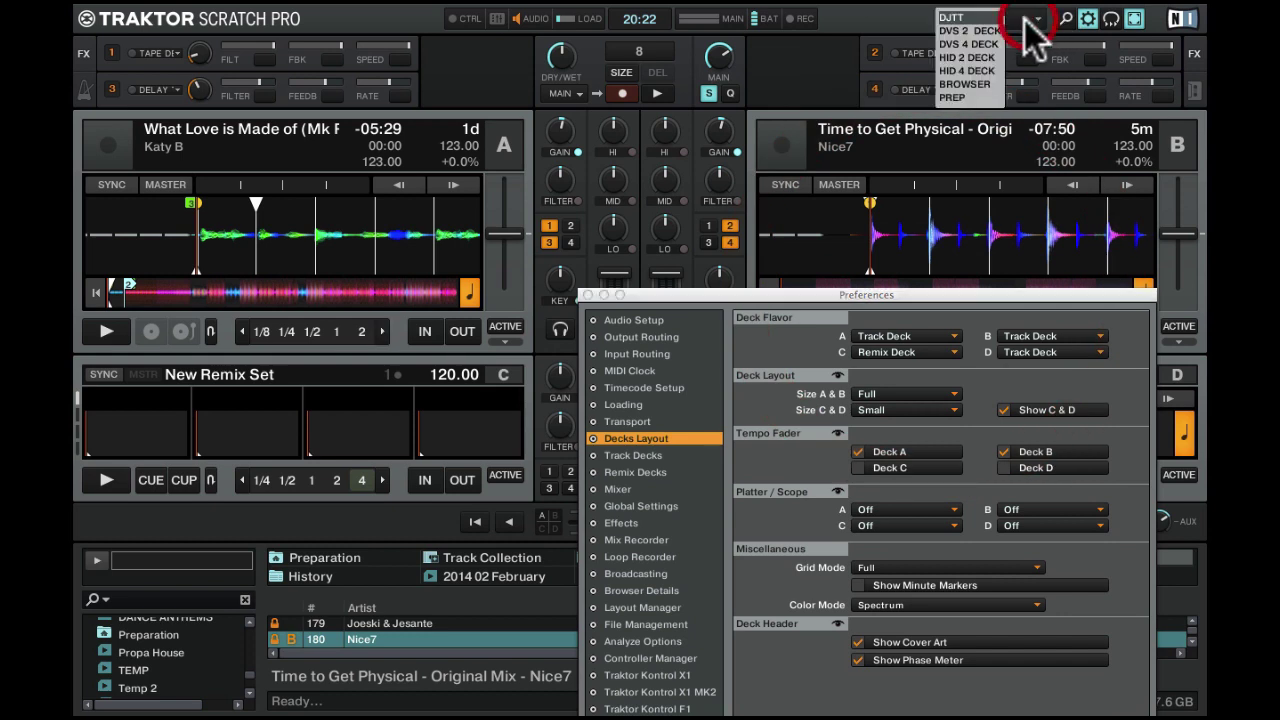
{"action": "left_click", "coordinate": [987, 58]}
{"action": "left_click", "coordinate": [995, 20]}
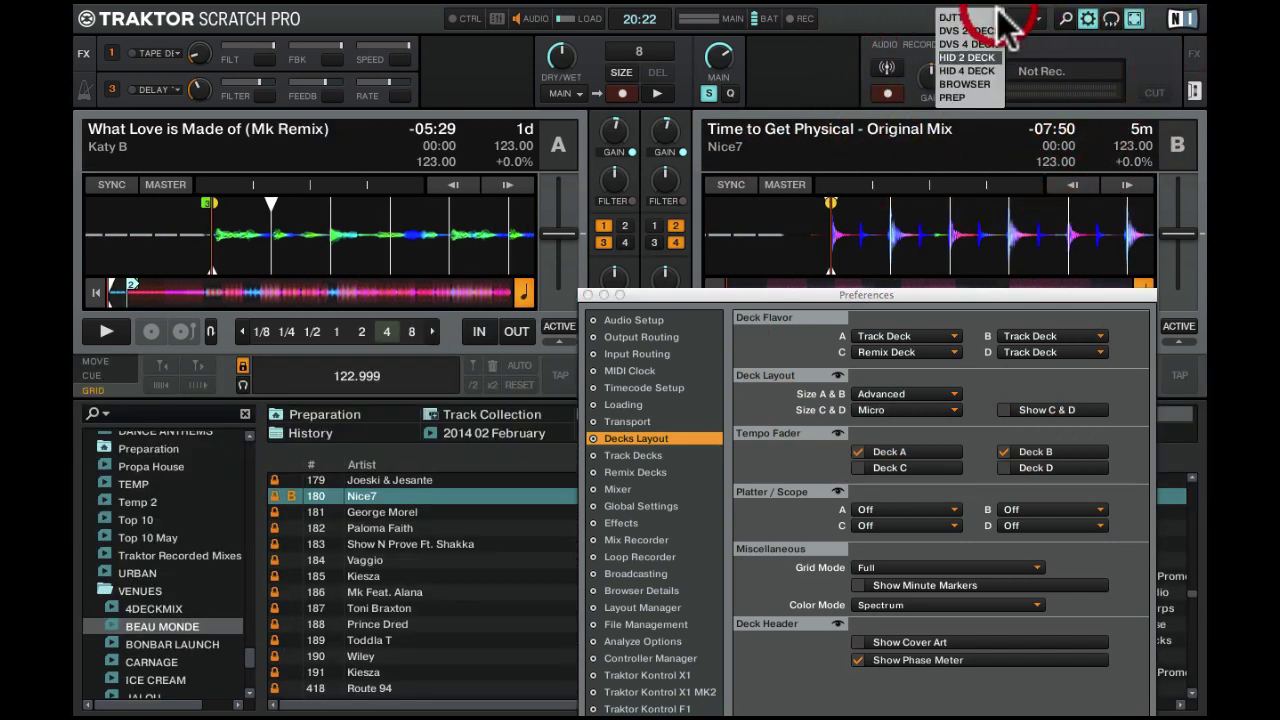
{"action": "left_click", "coordinate": [975, 66]}
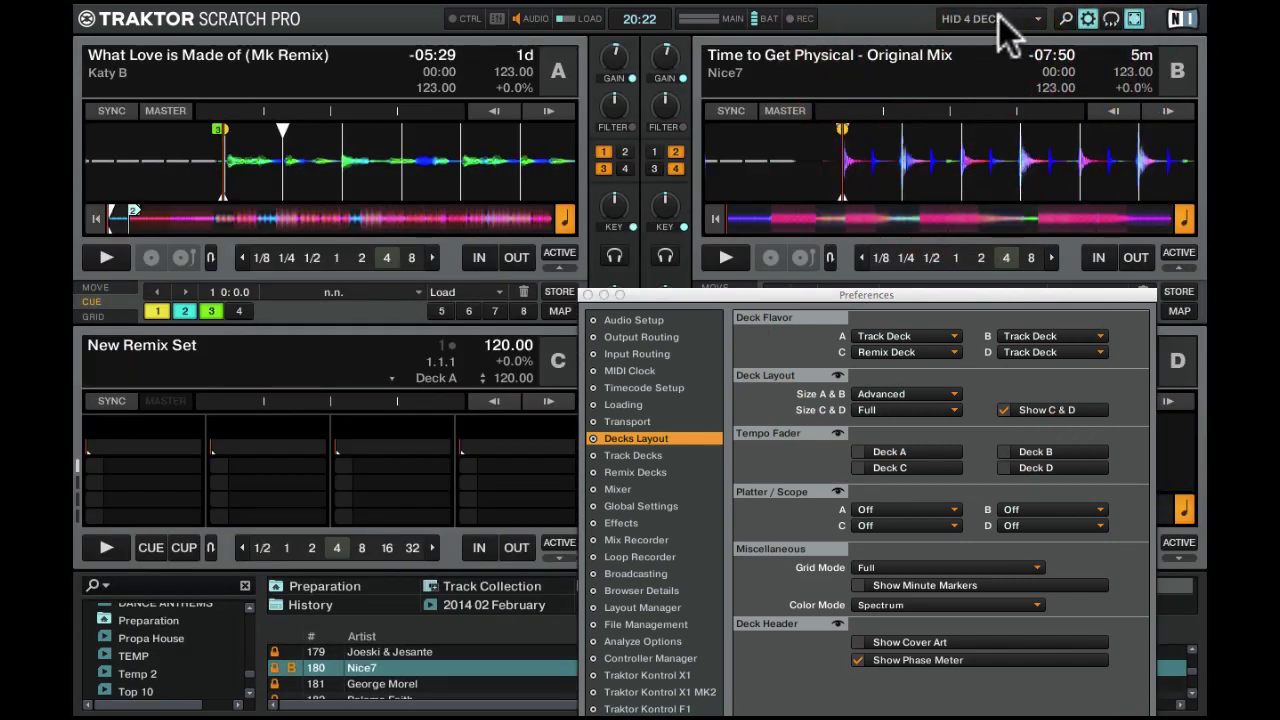
{"action": "left_click", "coordinate": [1000, 20]}
{"action": "left_click", "coordinate": [974, 39]}
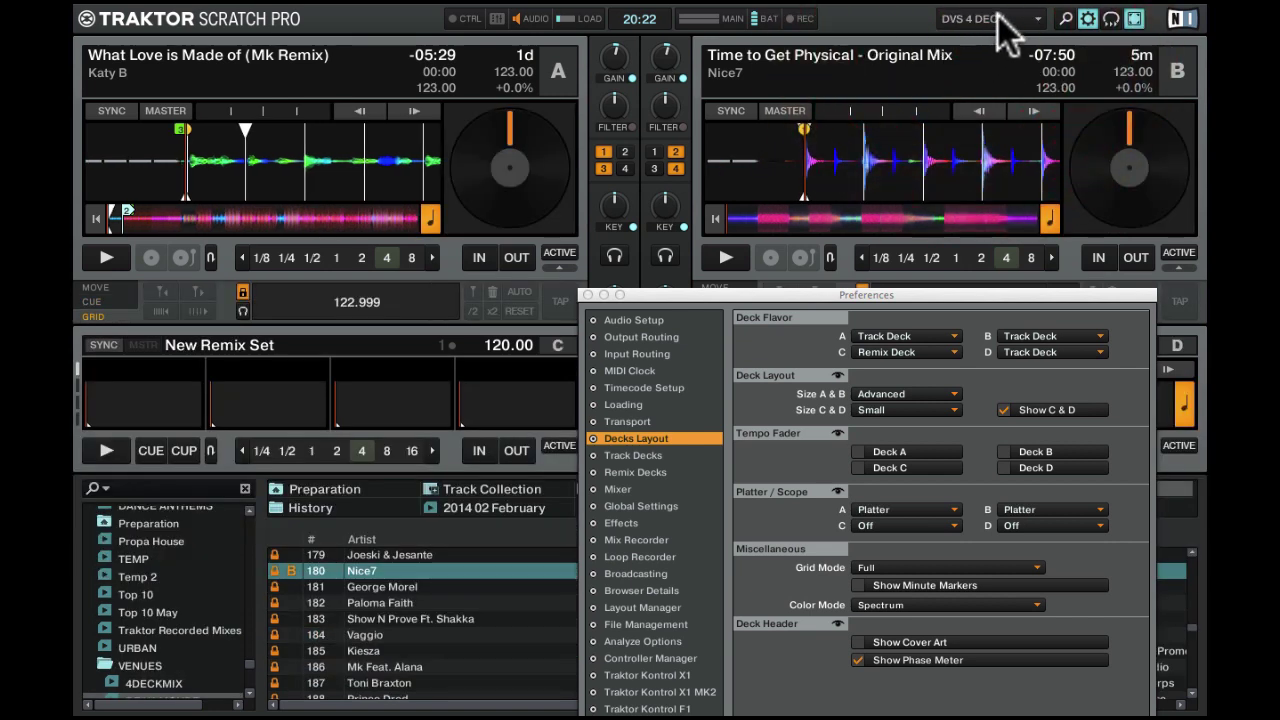
{"action": "left_click", "coordinate": [982, 22]}
{"action": "left_click", "coordinate": [975, 18]}
Switch deck C back to Track Deck
{"action": "left_click_drag", "start_coordinate": [866, 297], "coordinate": [870, 14]}
{"action": "left_click", "coordinate": [940, 70]}
{"action": "left_click", "coordinate": [895, 73]}
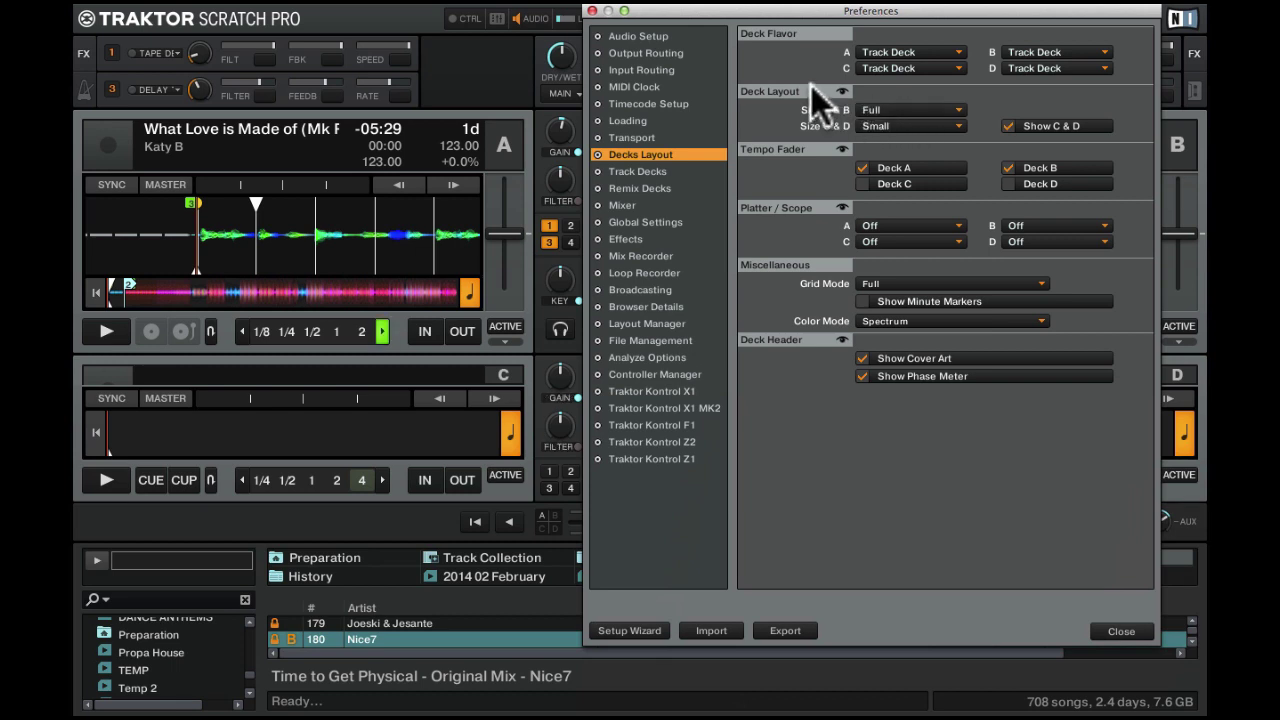
Set decks A and B to Advanced size
{"action": "left_click", "coordinate": [912, 109]}
{"action": "left_click", "coordinate": [899, 165]}
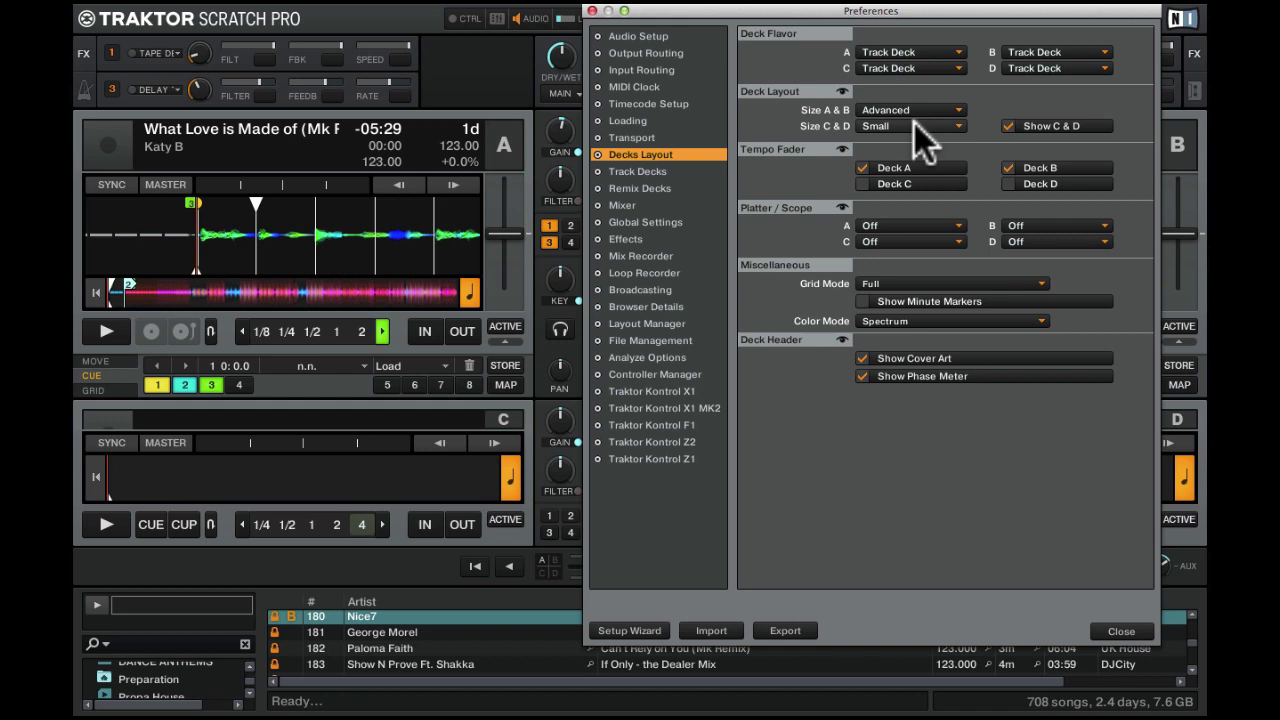
{"action": "left_click", "coordinate": [360, 377]}
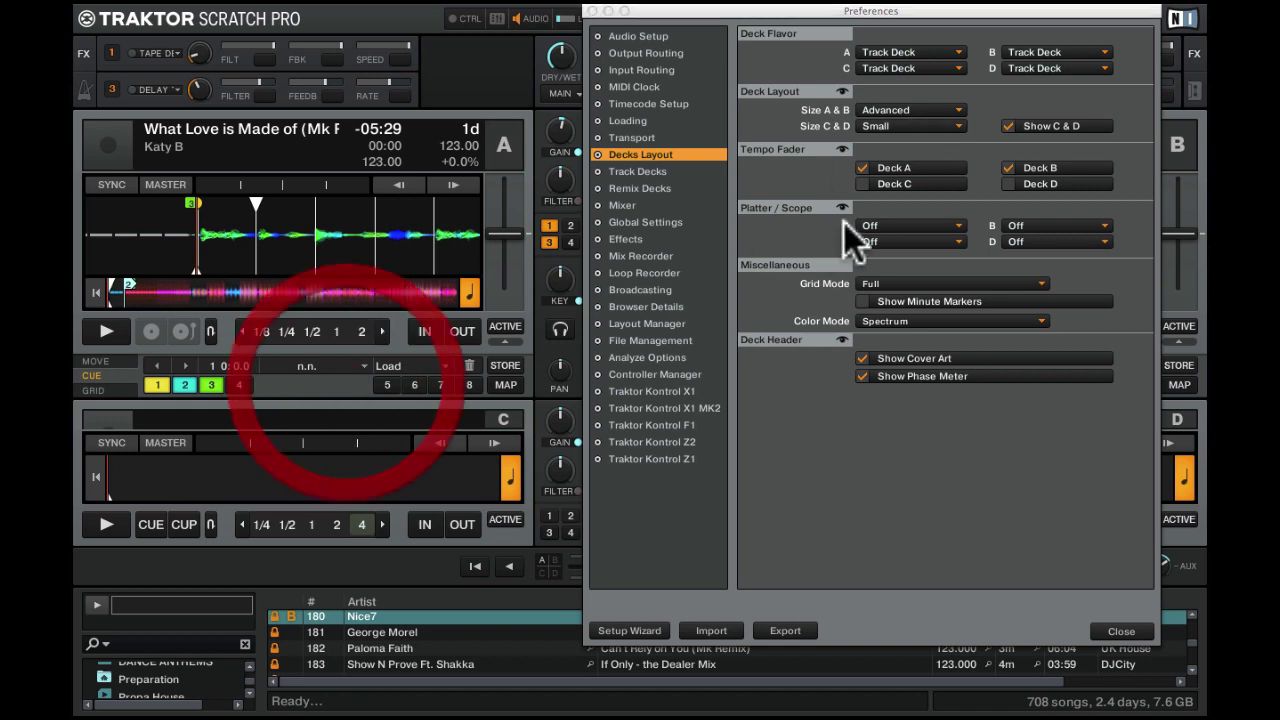
Toggle Show C & D off and back on, then close the preferences
{"action": "left_click", "coordinate": [1010, 125]}
{"action": "left_click", "coordinate": [1010, 125]}
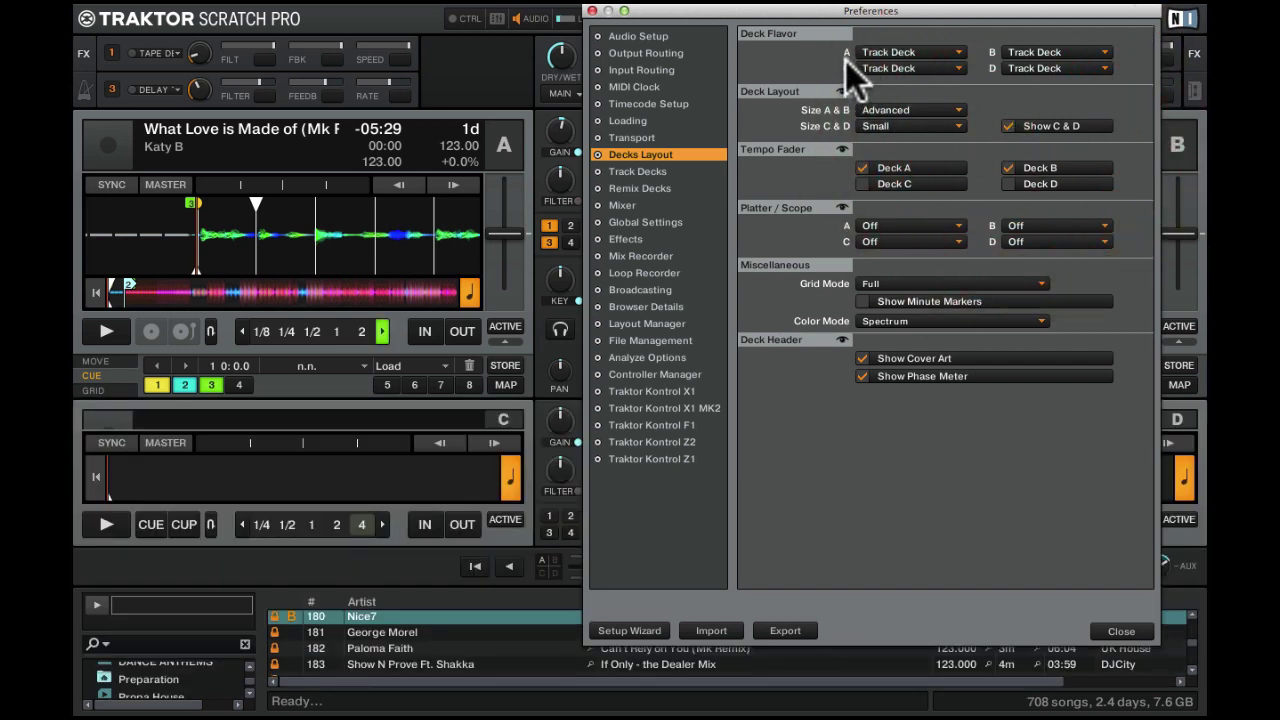
{"action": "left_click_drag", "start_coordinate": [808, 10], "coordinate": [830, 46]}
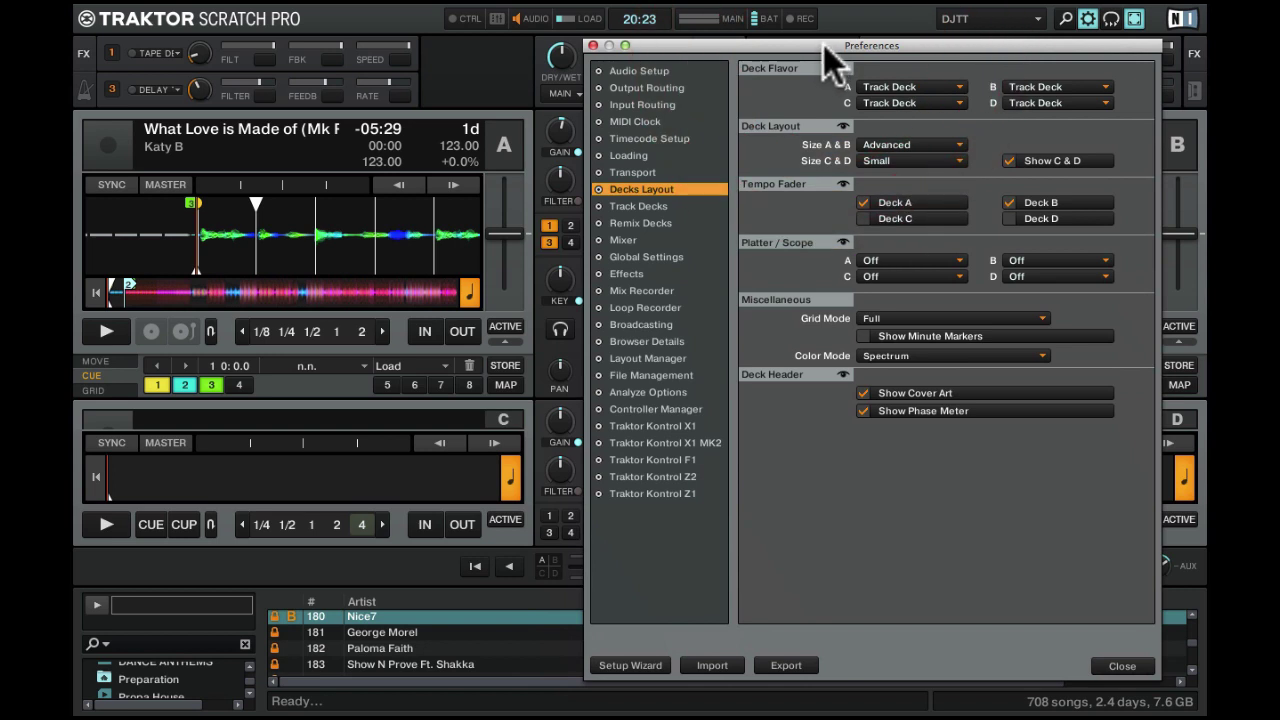
{"action": "left_click_drag", "start_coordinate": [822, 44], "coordinate": [808, 14]}
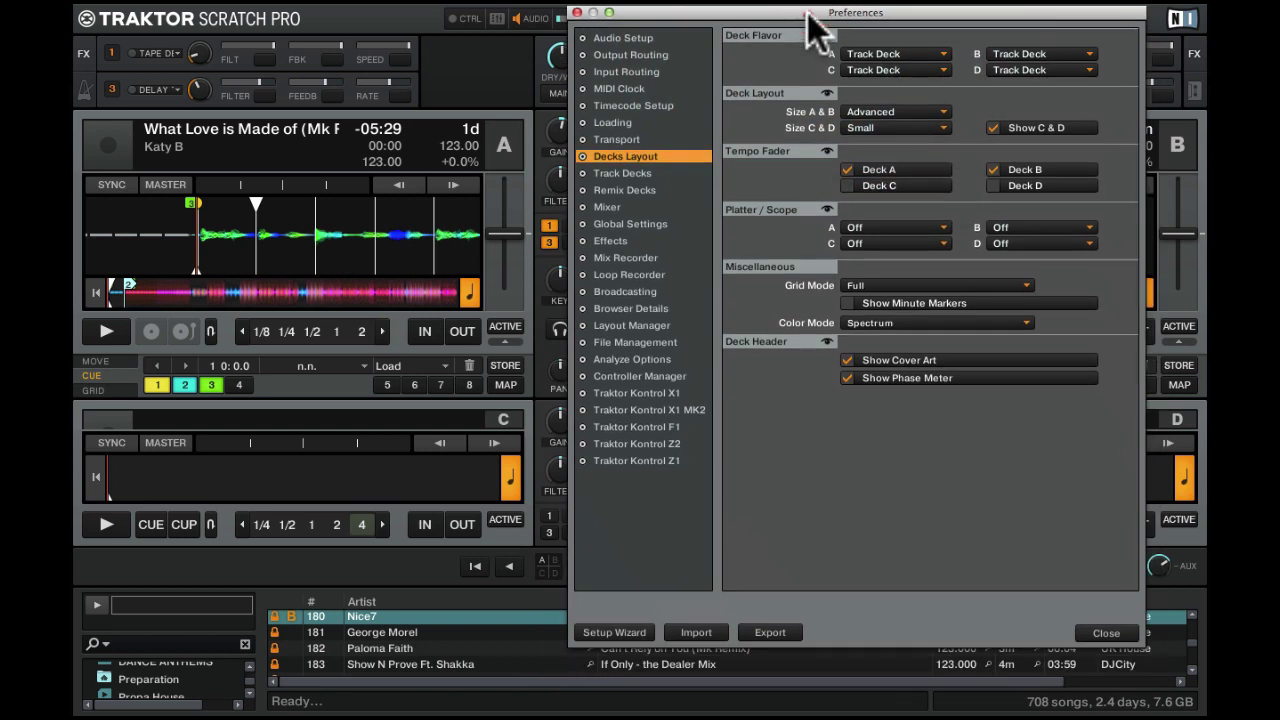
{"action": "left_click", "coordinate": [1106, 634]}
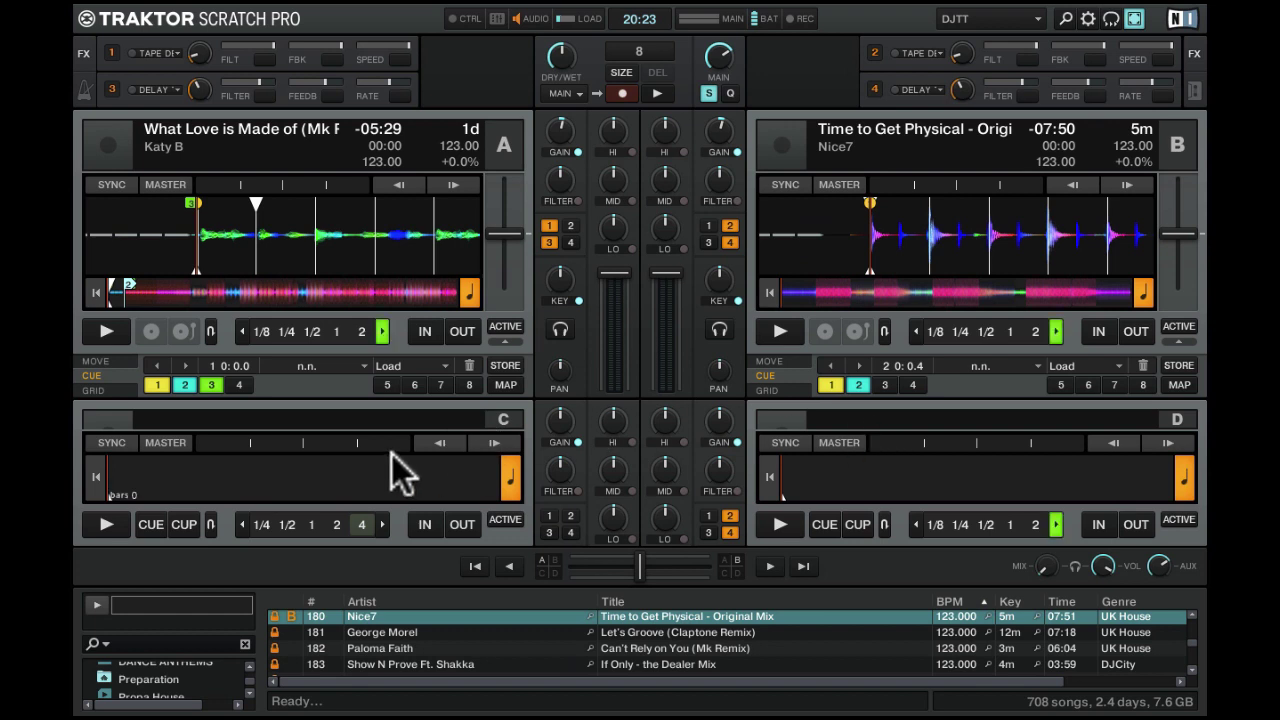
{"action": "left_click", "coordinate": [354, 400]}
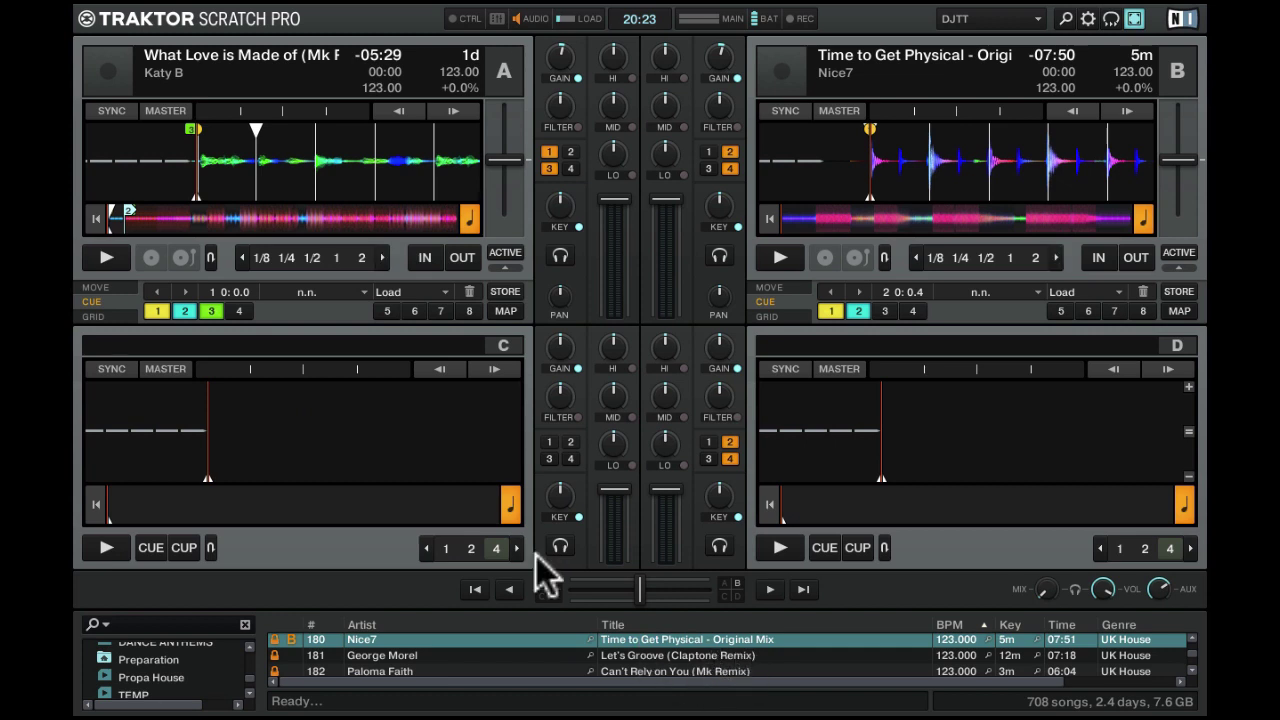
{"action": "key", "text": "ctrl+F2"}
{"action": "left_click", "coordinate": [392, 331]}
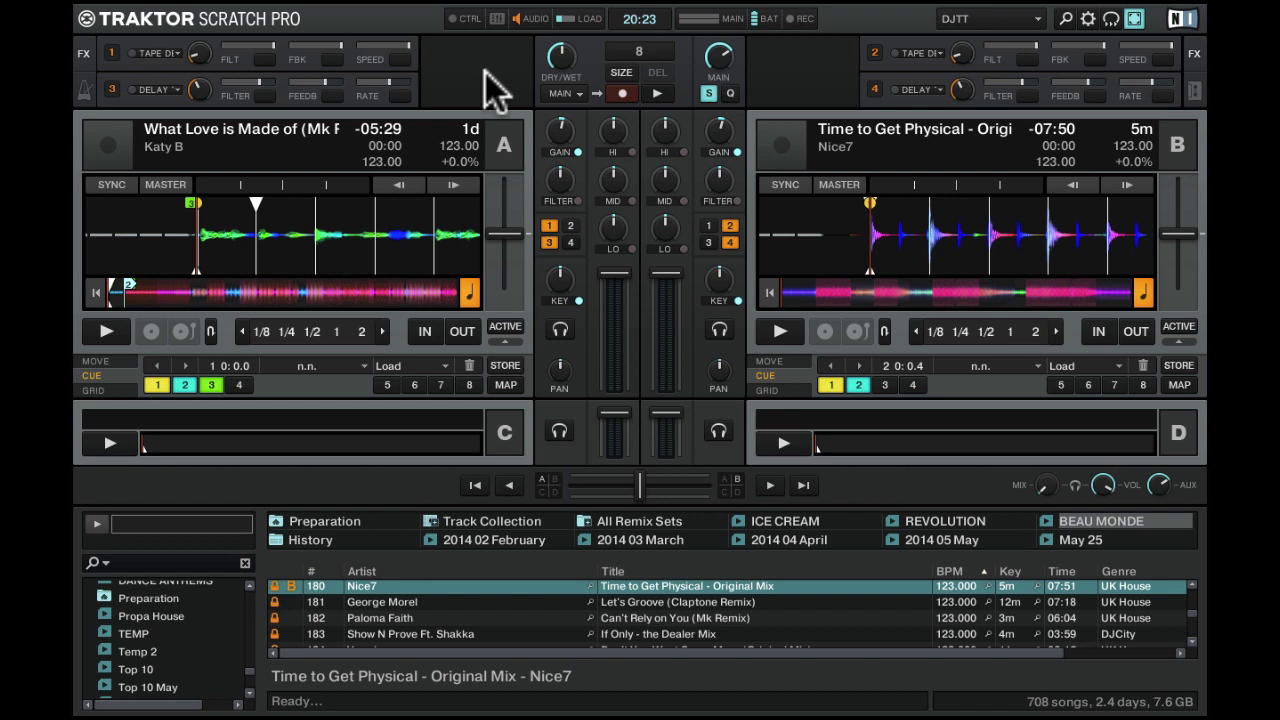
{"action": "left_click", "coordinate": [375, 405]}
{"action": "left_click", "coordinate": [380, 417]}
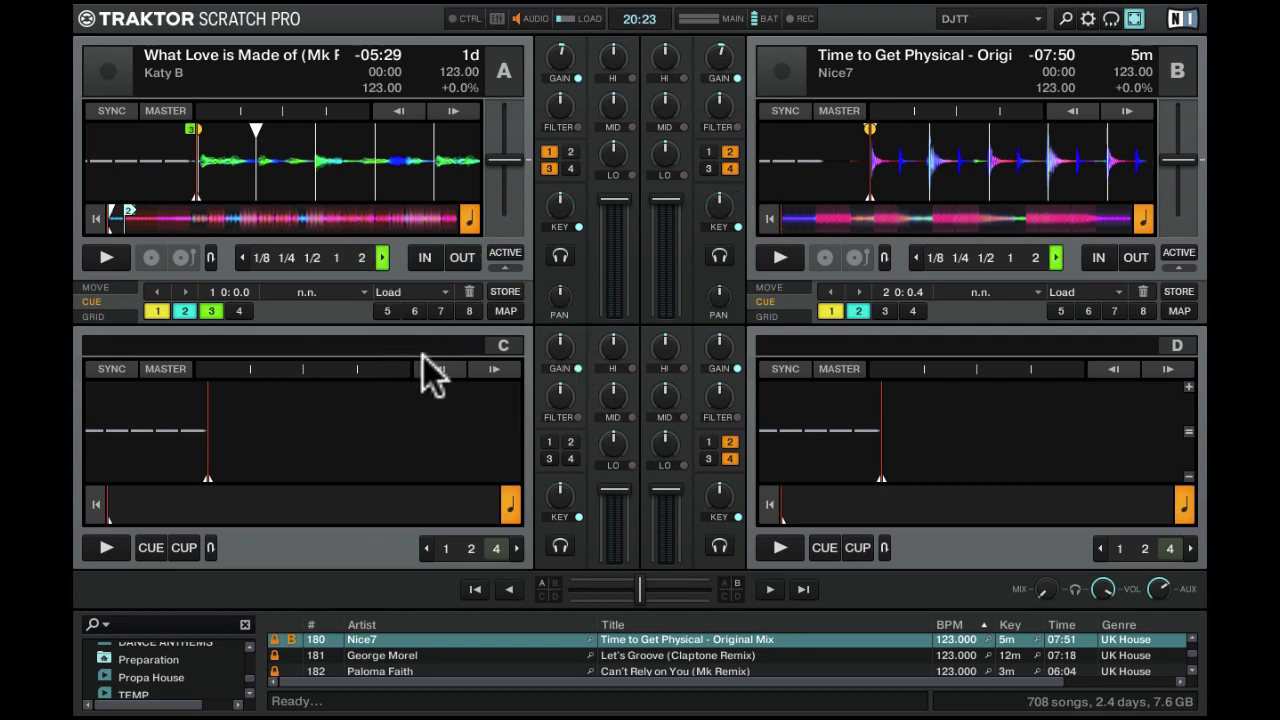
{"action": "left_click", "coordinate": [417, 326]}
{"action": "left_click", "coordinate": [417, 325]}
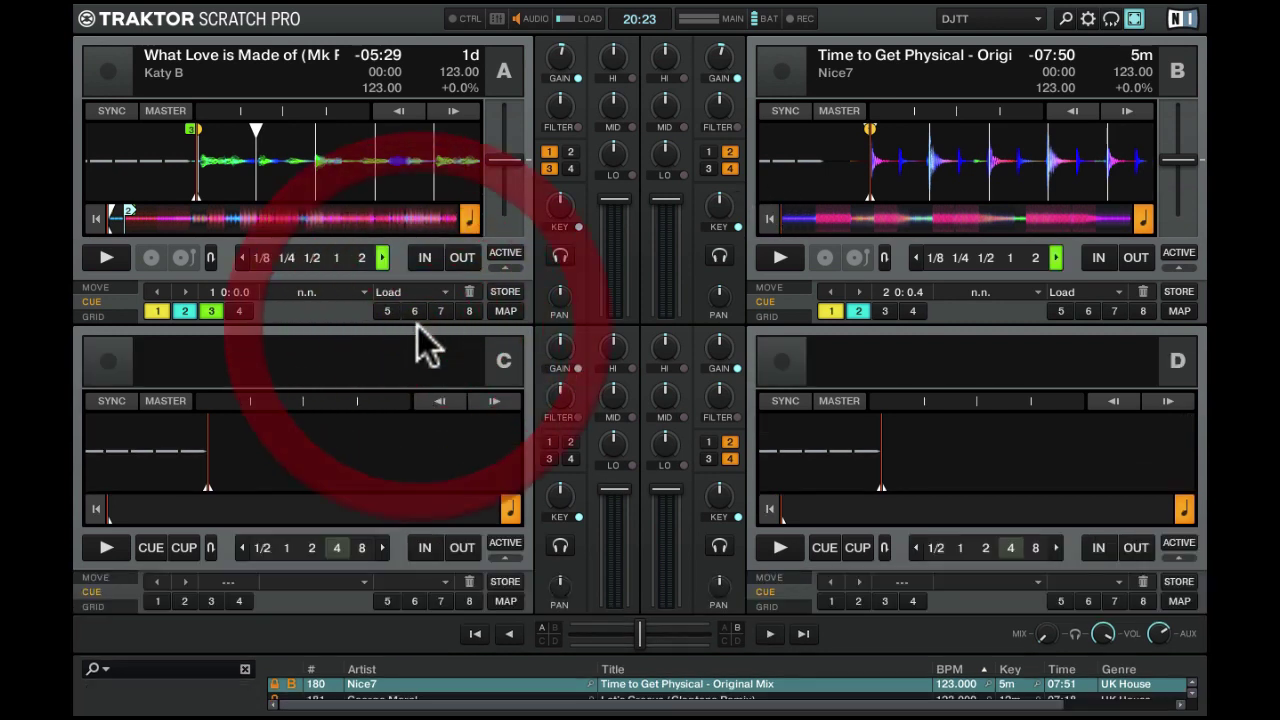
{"action": "left_click", "coordinate": [417, 331]}
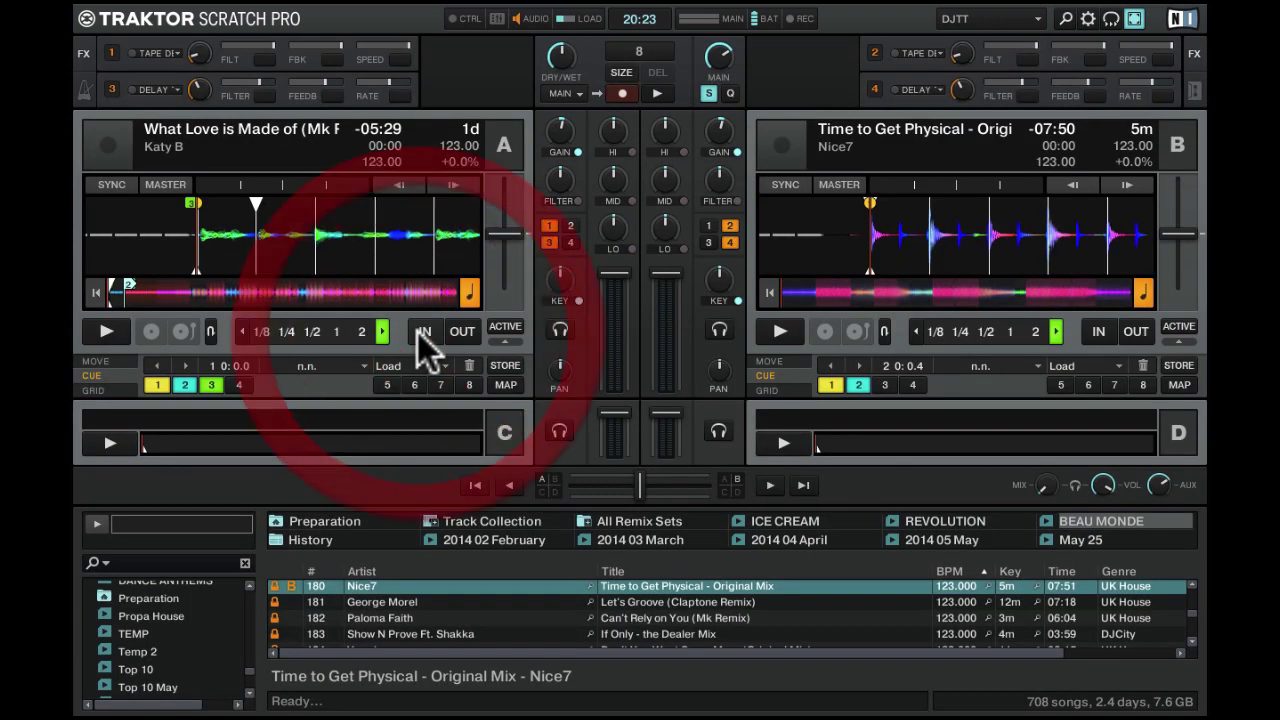
{"action": "left_click", "coordinate": [432, 404]}
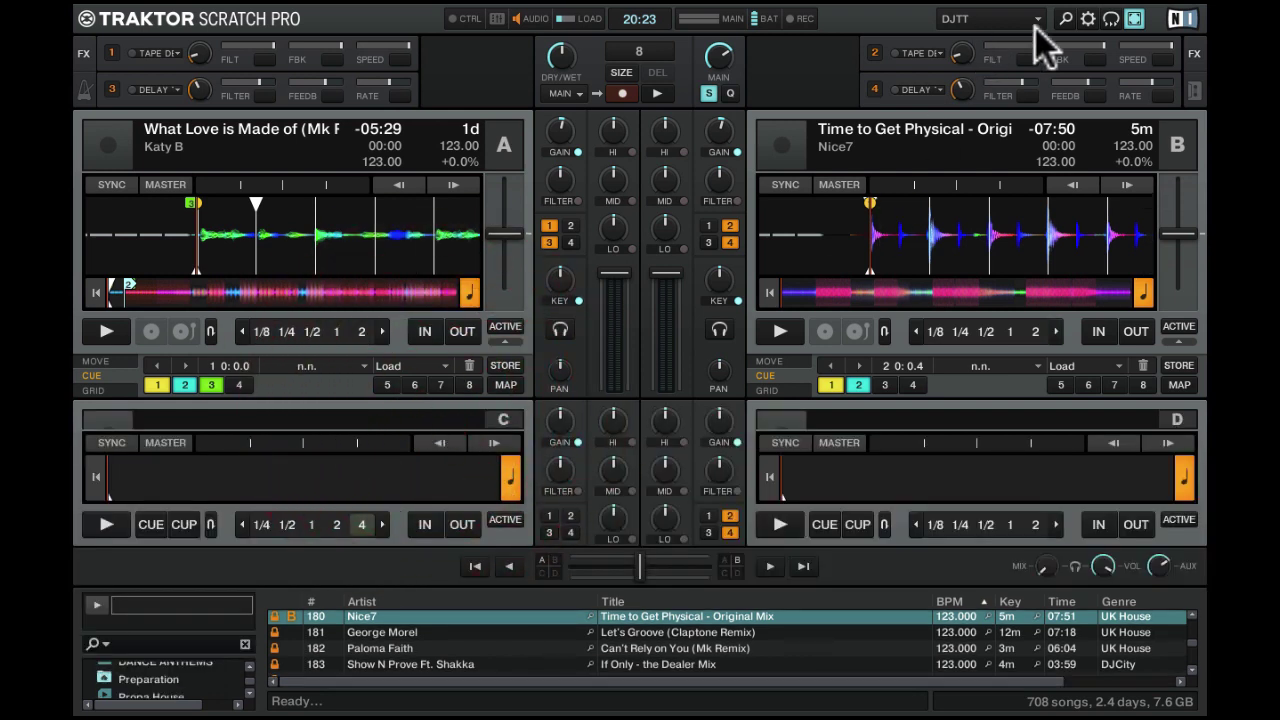
Try deck A's Platter/Scope options Minimized, Platter and Scope, then set it to Off
{"action": "left_click", "coordinate": [1089, 20]}
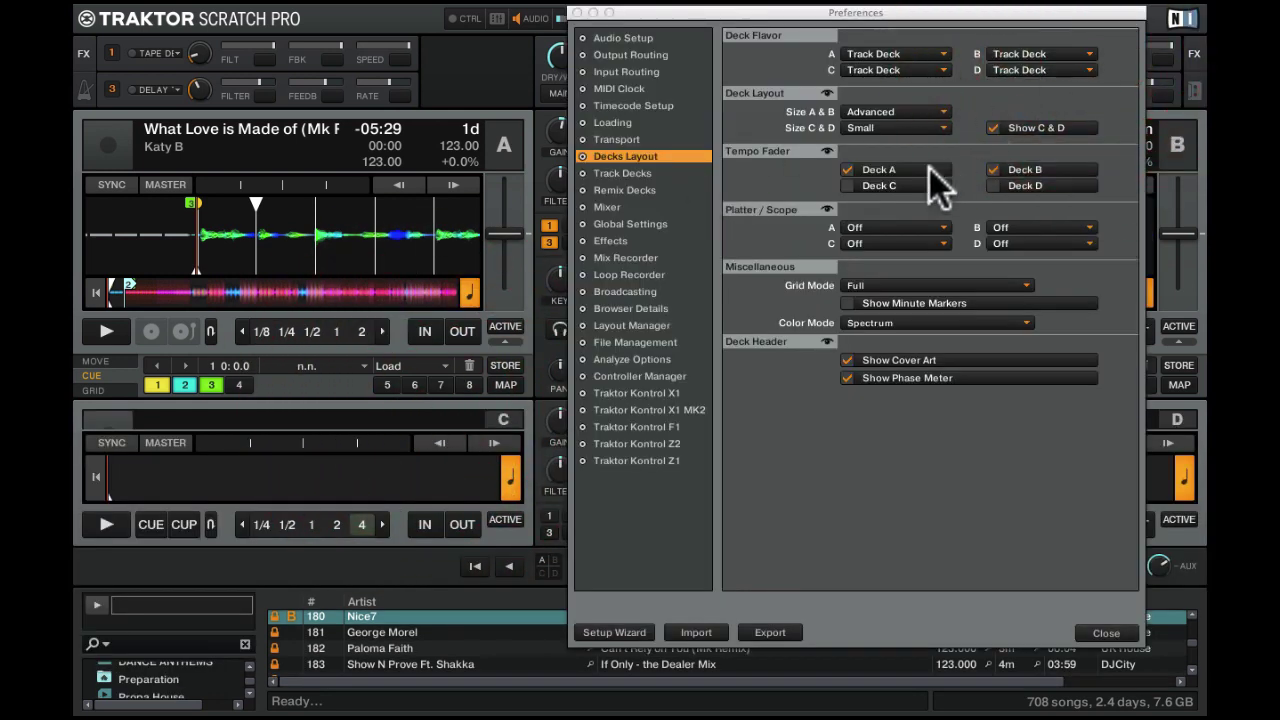
{"action": "left_click", "coordinate": [910, 228]}
{"action": "left_click", "coordinate": [893, 243]}
{"action": "left_click", "coordinate": [894, 230]}
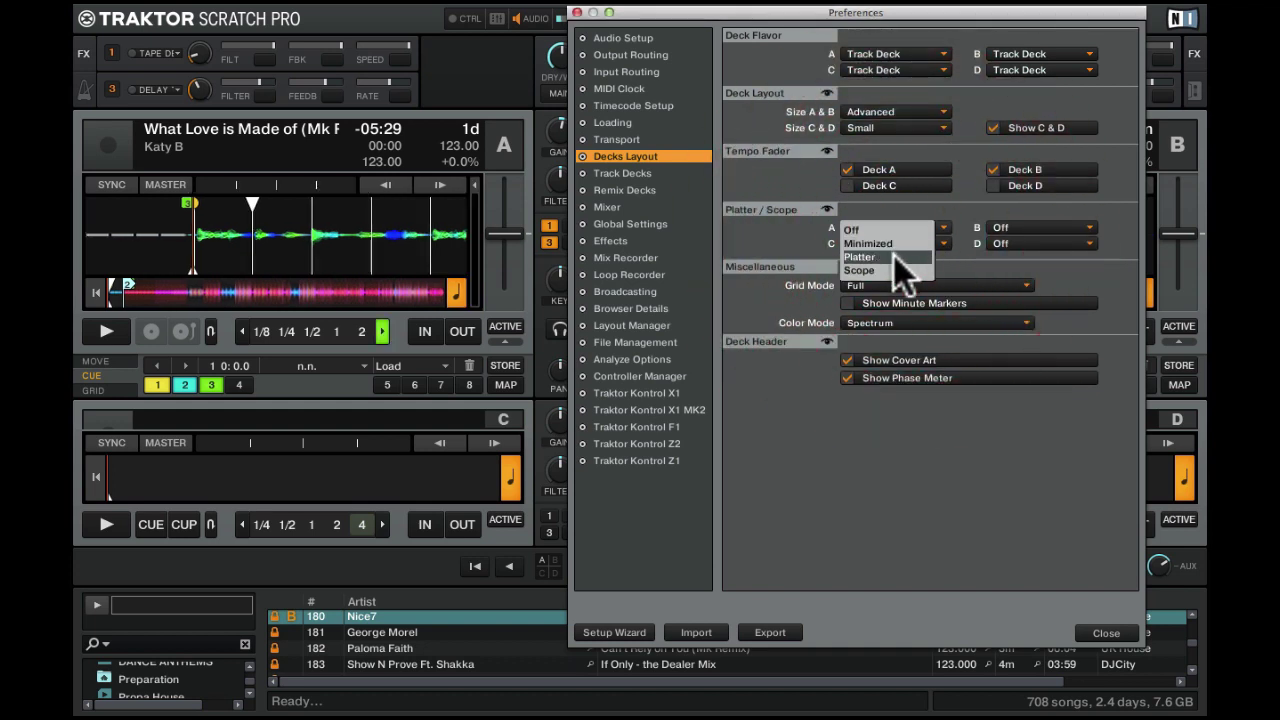
{"action": "left_click", "coordinate": [894, 255]}
{"action": "left_click", "coordinate": [904, 231]}
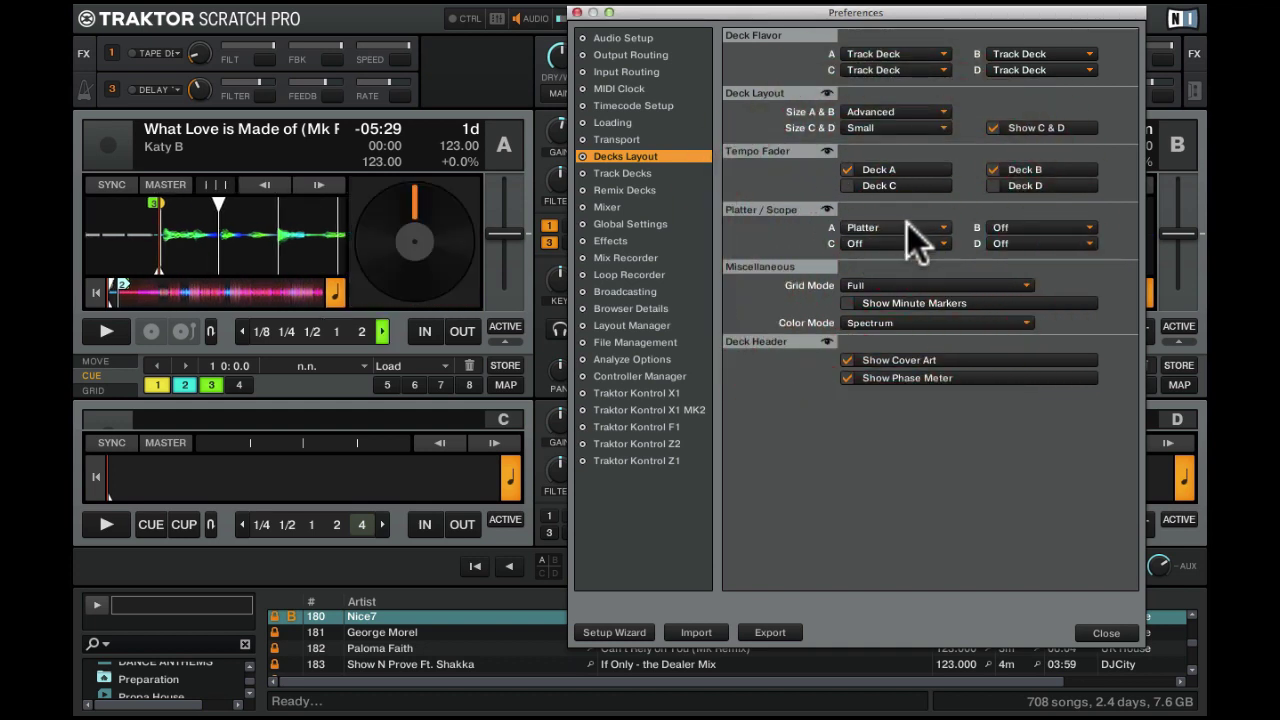
{"action": "left_click", "coordinate": [894, 264]}
{"action": "left_click", "coordinate": [906, 225]}
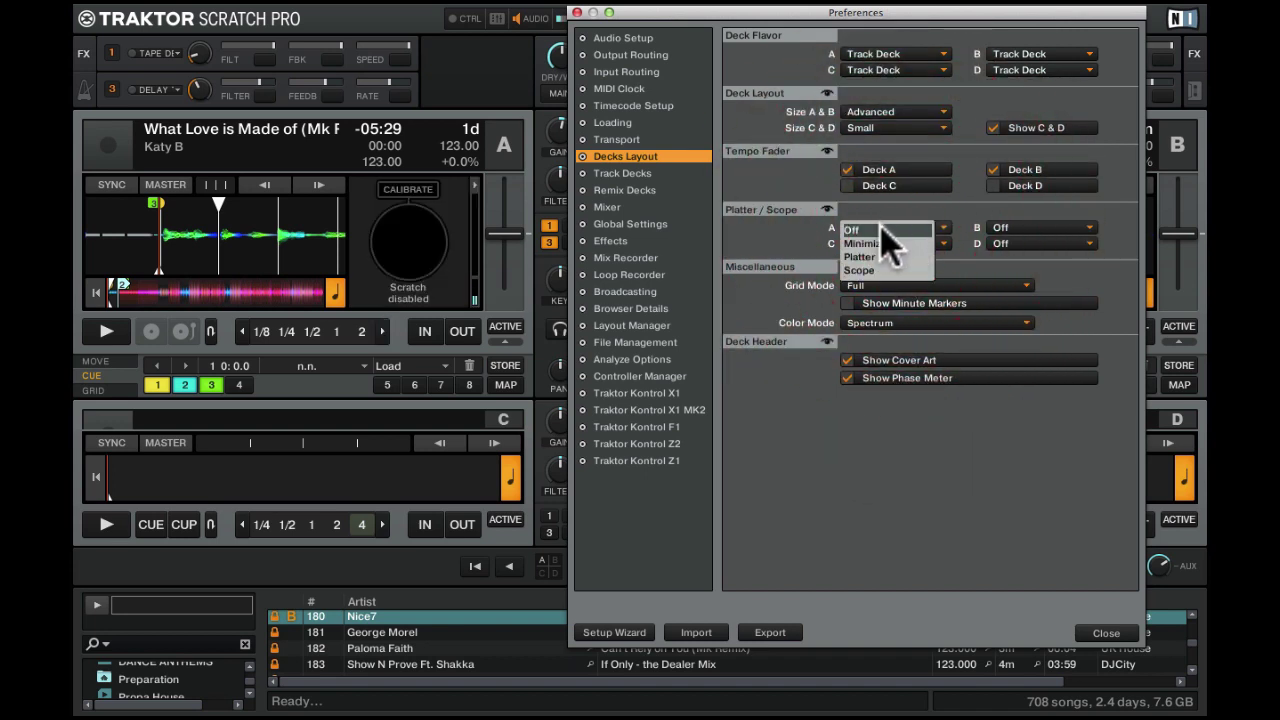
{"action": "left_click", "coordinate": [880, 227]}
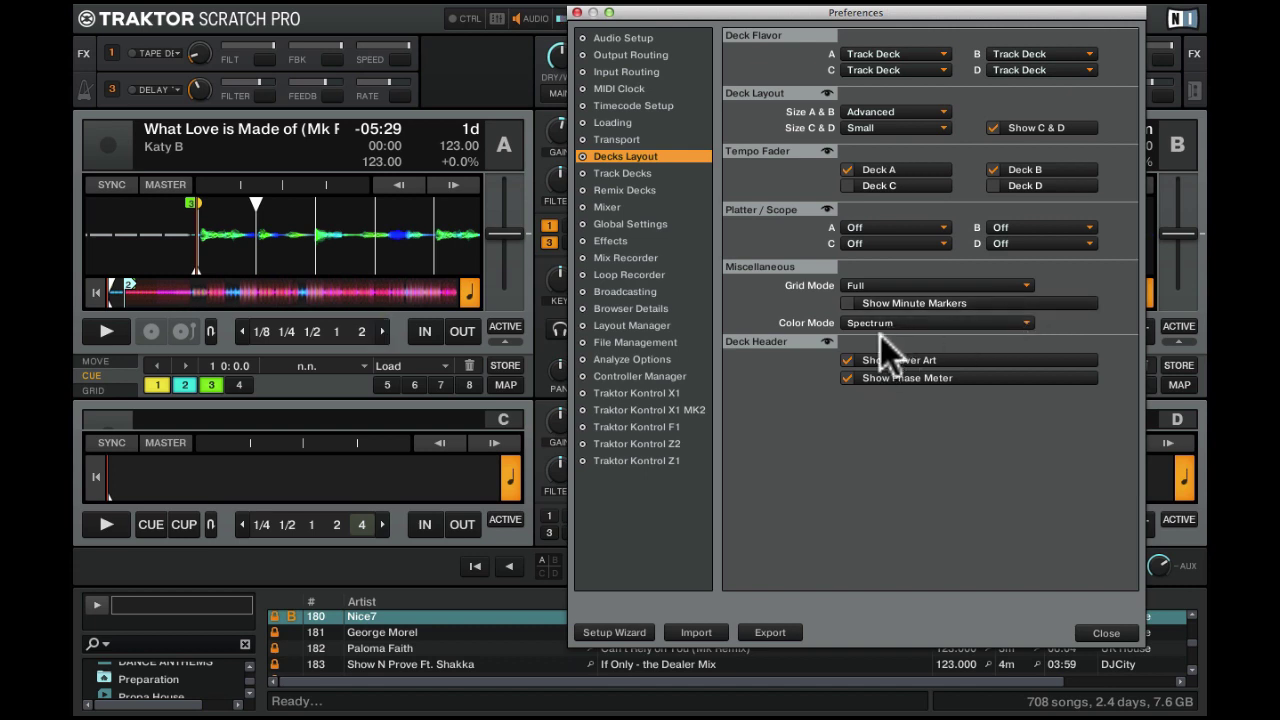
Show the phase meter in deck headers and compare against the DVS 2 DECK layout before returning to DJTT
{"action": "left_click", "coordinate": [848, 378]}
{"action": "left_click_drag", "start_coordinate": [782, 15], "coordinate": [774, 138]}
{"action": "left_click", "coordinate": [990, 18]}
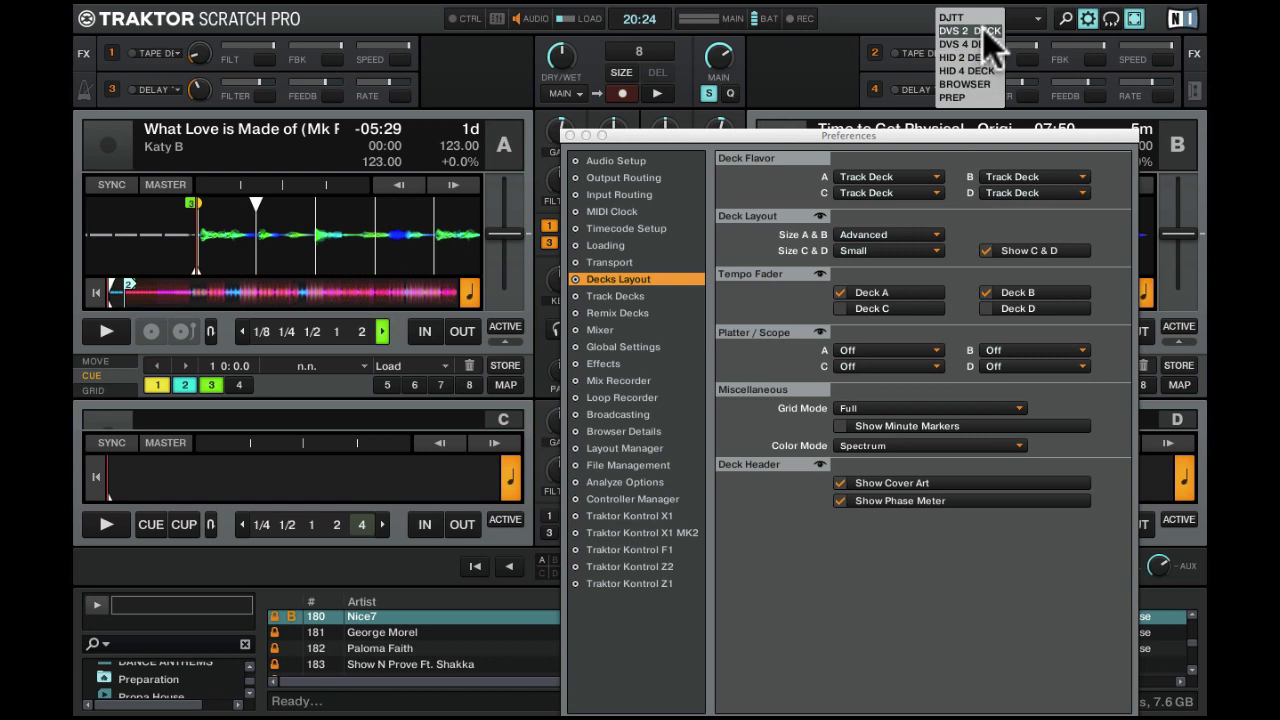
{"action": "left_click", "coordinate": [984, 31]}
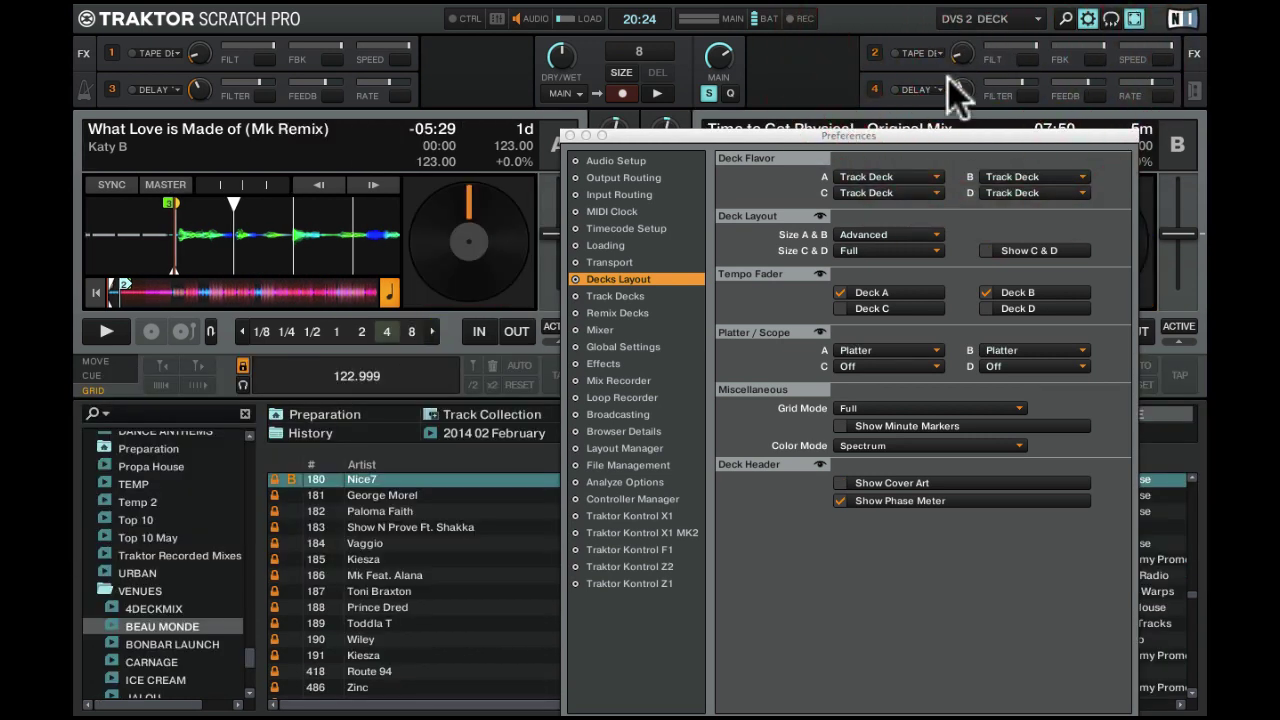
{"action": "left_click", "coordinate": [988, 20]}
{"action": "left_click", "coordinate": [985, 44]}
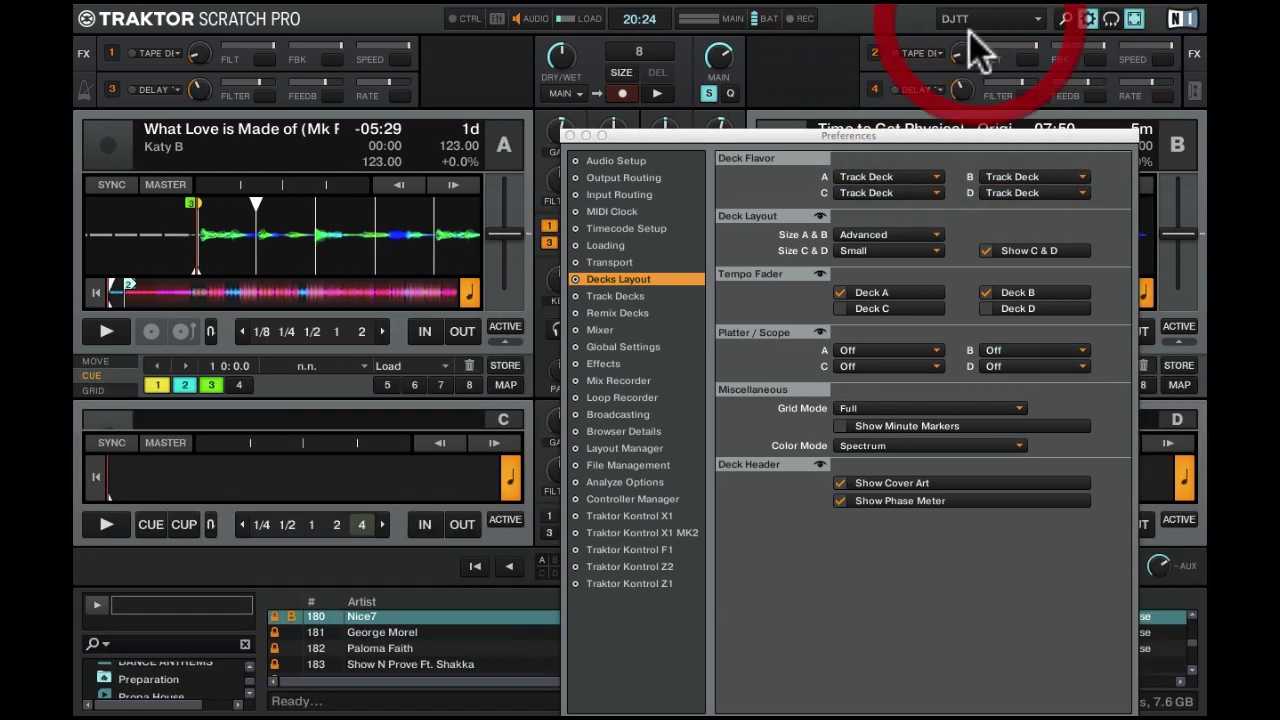
{"action": "left_click_drag", "start_coordinate": [895, 141], "coordinate": [942, 12]}
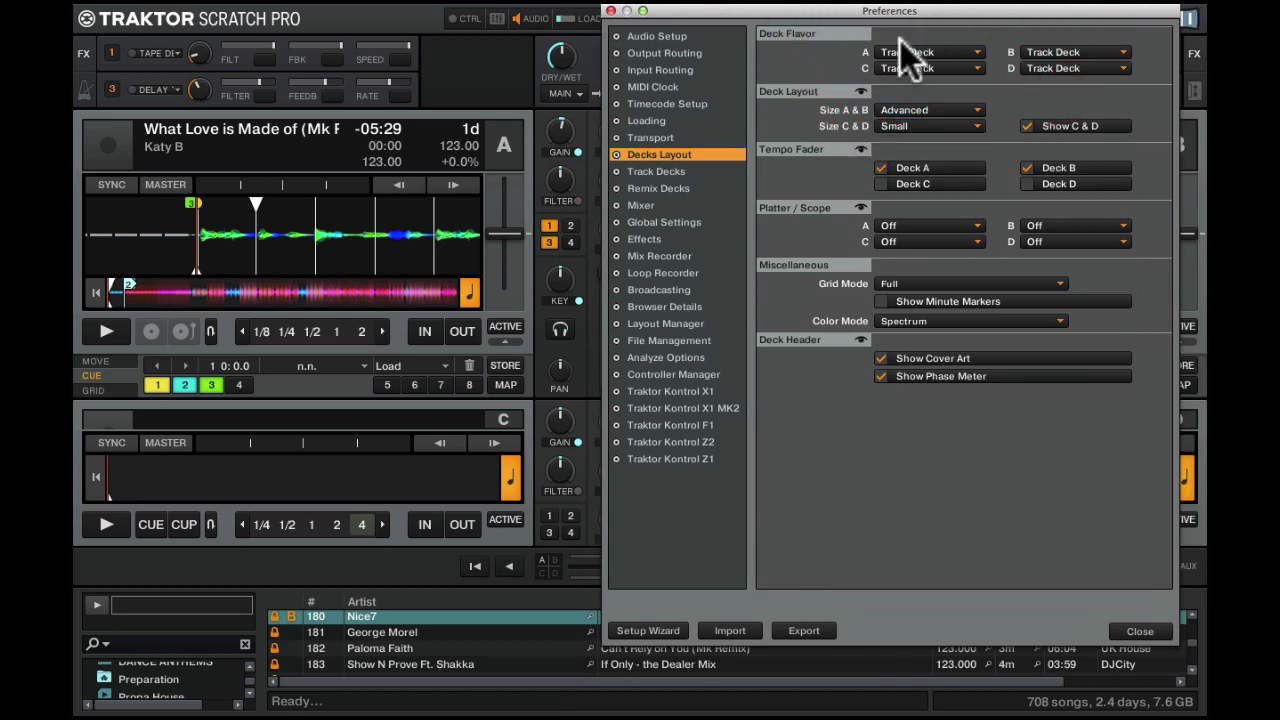
Toggle cover art and the phase meter in the deck headers off and on
{"action": "left_click", "coordinate": [880, 358]}
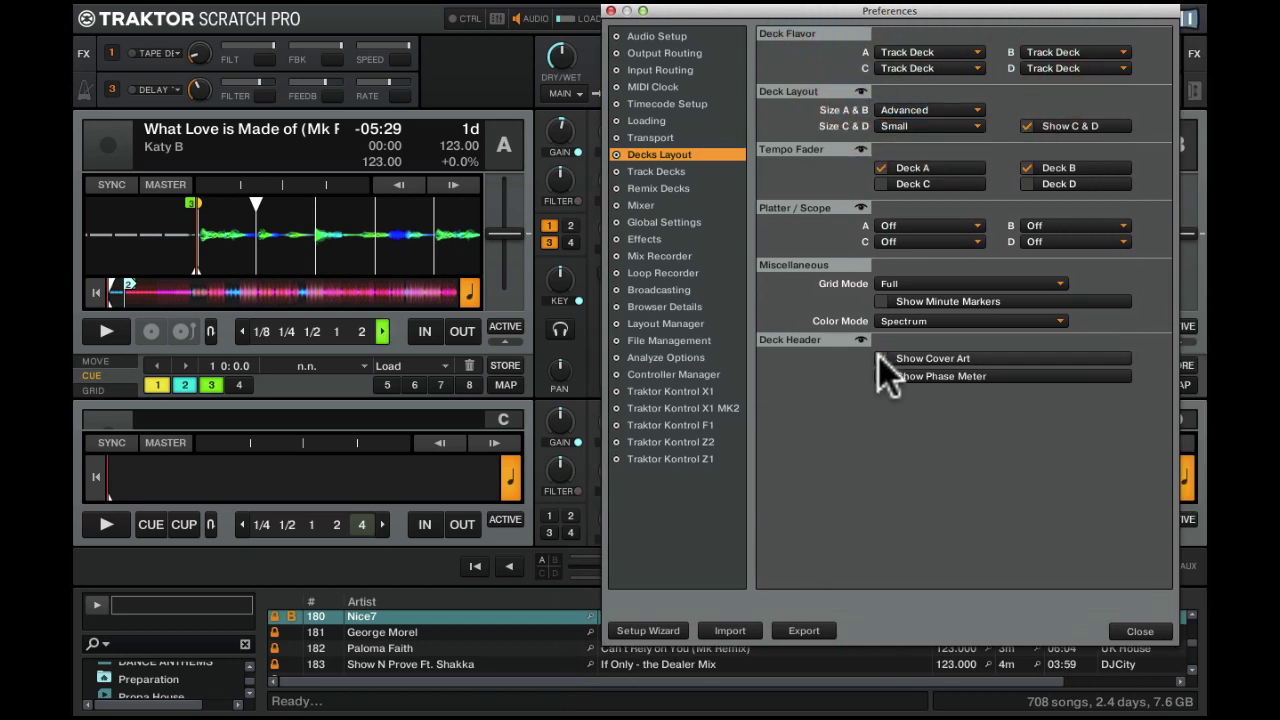
{"action": "left_click", "coordinate": [926, 359]}
{"action": "left_click", "coordinate": [894, 376]}
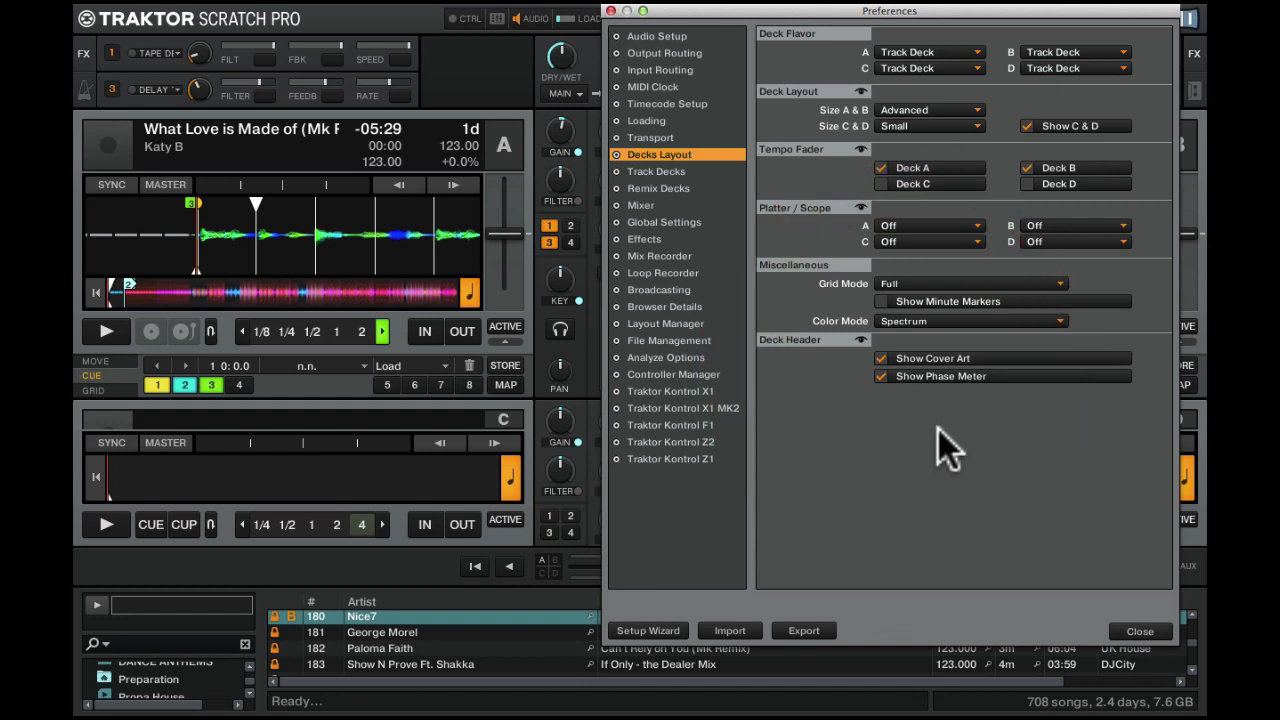
{"action": "left_click", "coordinate": [880, 376]}
Compare DVS 2 DECK again, then in DJTT hide cover art and show the phase meter
{"action": "left_click_drag", "start_coordinate": [908, 11], "coordinate": [790, 126]}
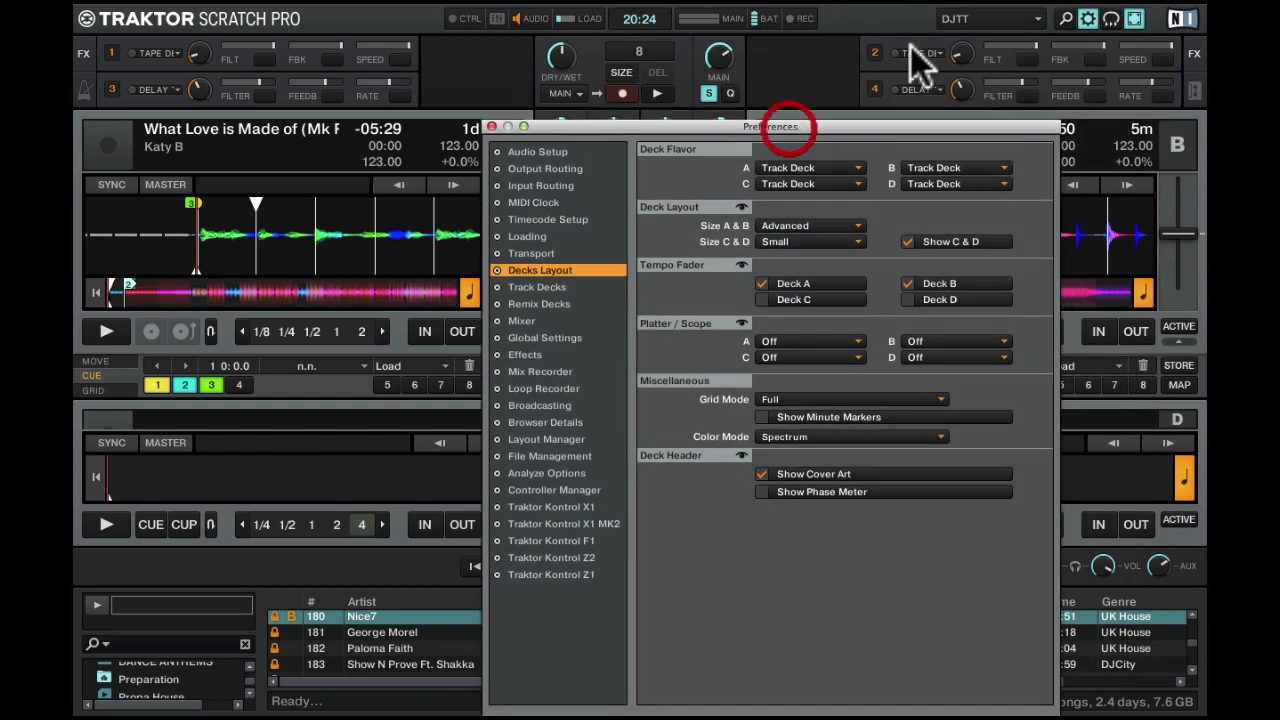
{"action": "left_click", "coordinate": [975, 19]}
{"action": "left_click", "coordinate": [967, 31]}
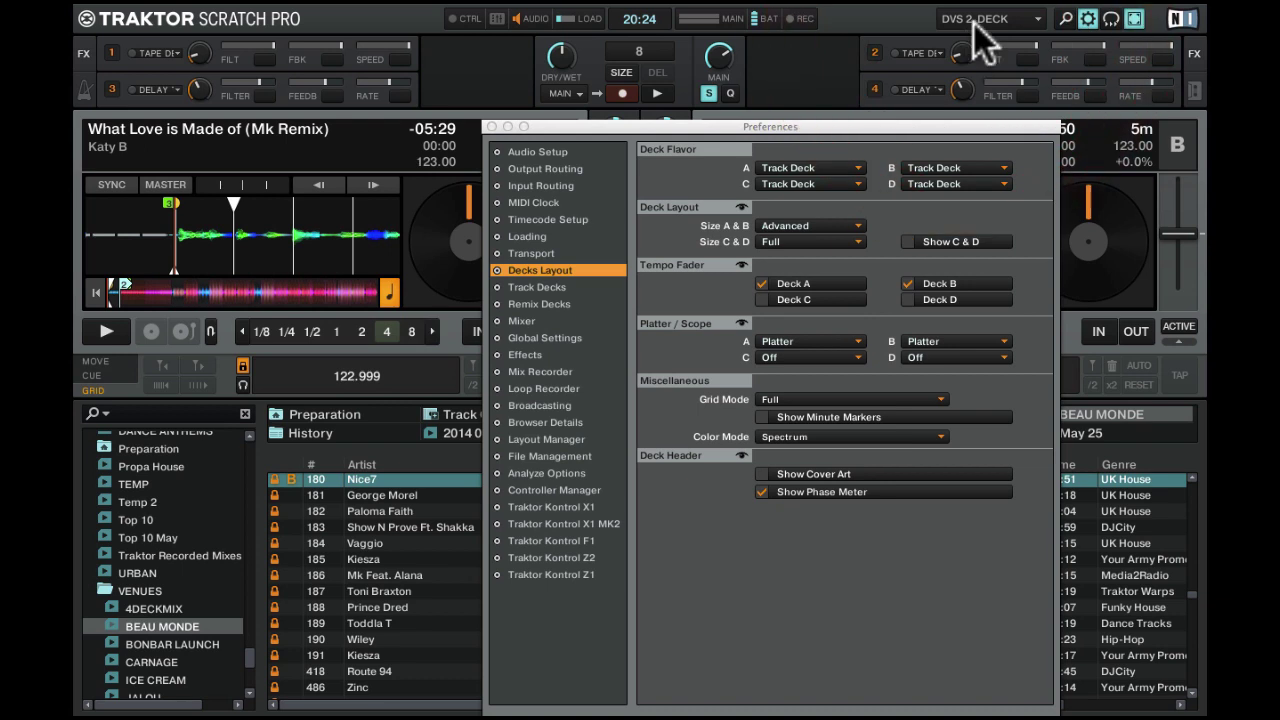
{"action": "left_click", "coordinate": [975, 19]}
{"action": "left_click", "coordinate": [978, 34]}
{"action": "left_click_drag", "start_coordinate": [890, 124], "coordinate": [996, 15]}
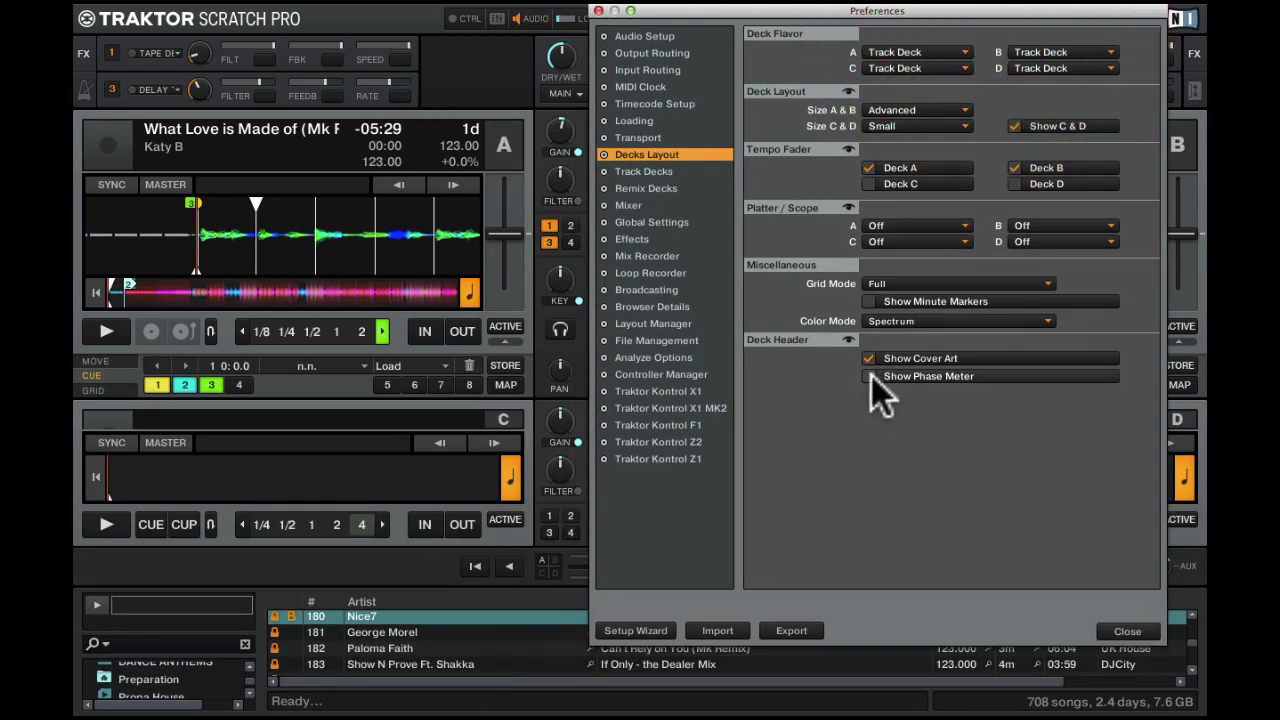
{"action": "left_click", "coordinate": [869, 358]}
{"action": "left_click", "coordinate": [867, 376]}
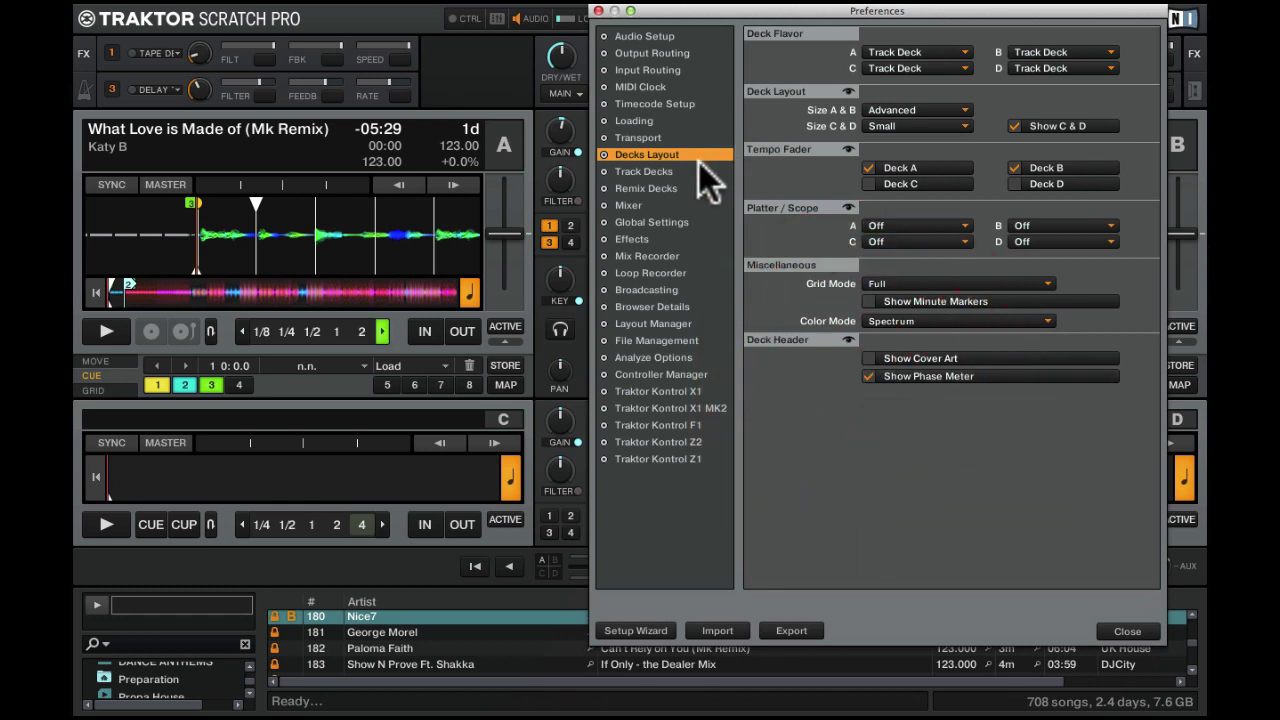
{"action": "left_click", "coordinate": [660, 171]}
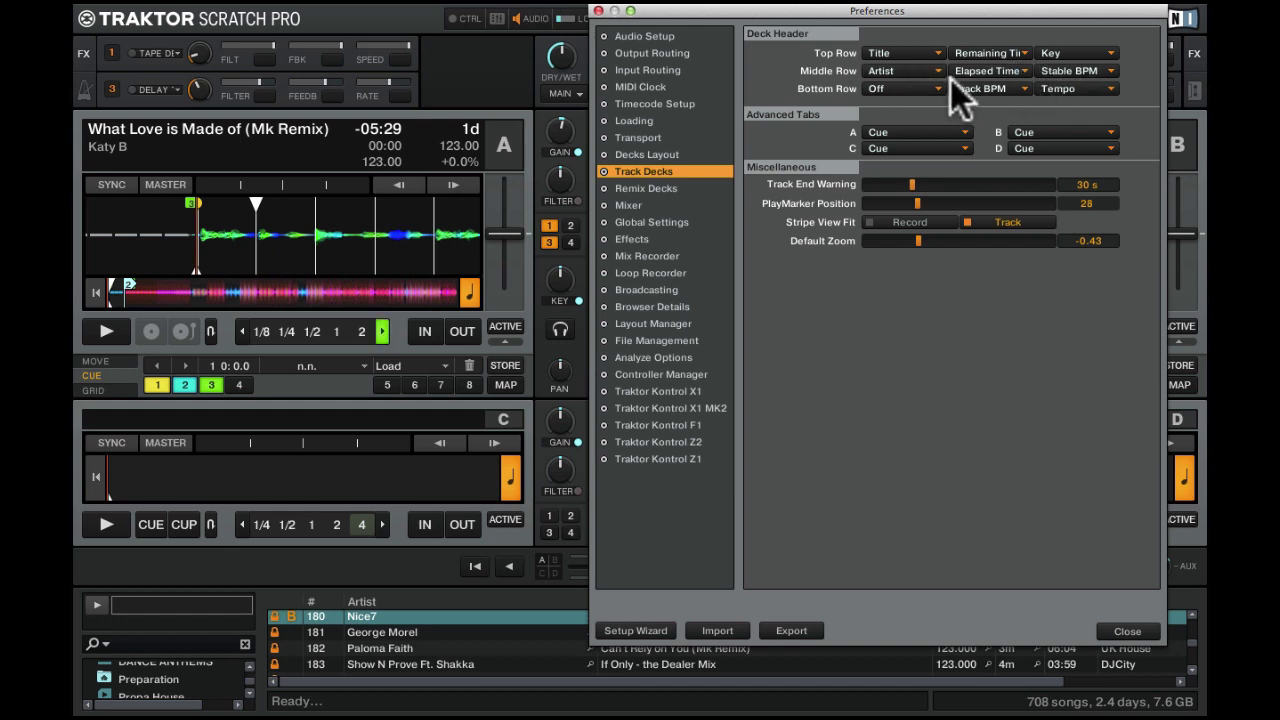
Look over the Remix Decks settings, then bring up the Mixer preferences beside the mixer
{"action": "left_click", "coordinate": [686, 188]}
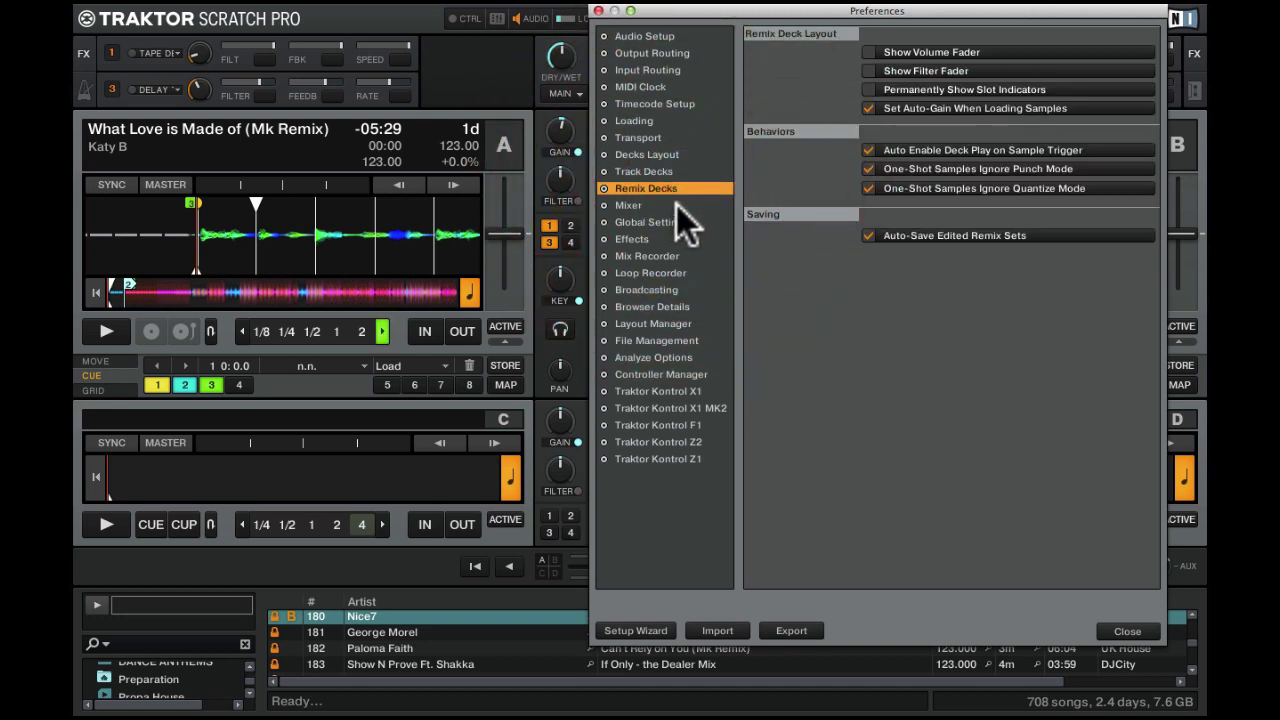
{"action": "left_click", "coordinate": [676, 204]}
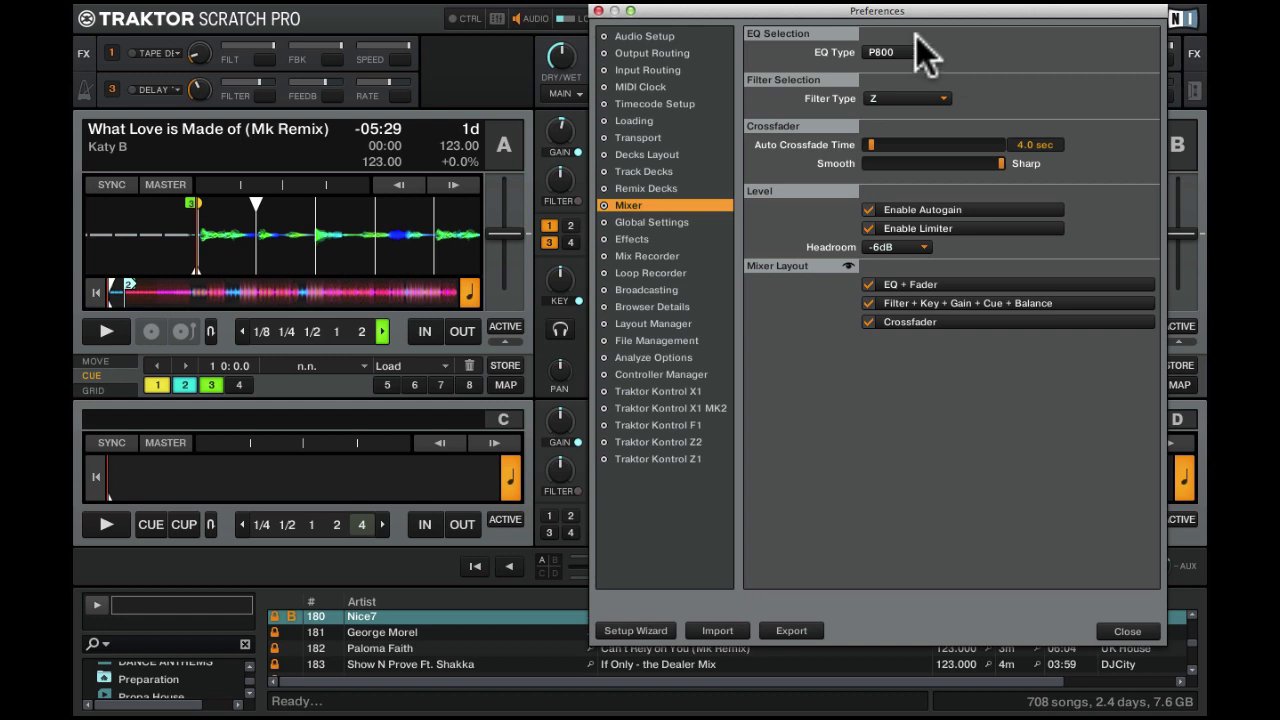
{"action": "left_click_drag", "start_coordinate": [922, 10], "coordinate": [1012, 14]}
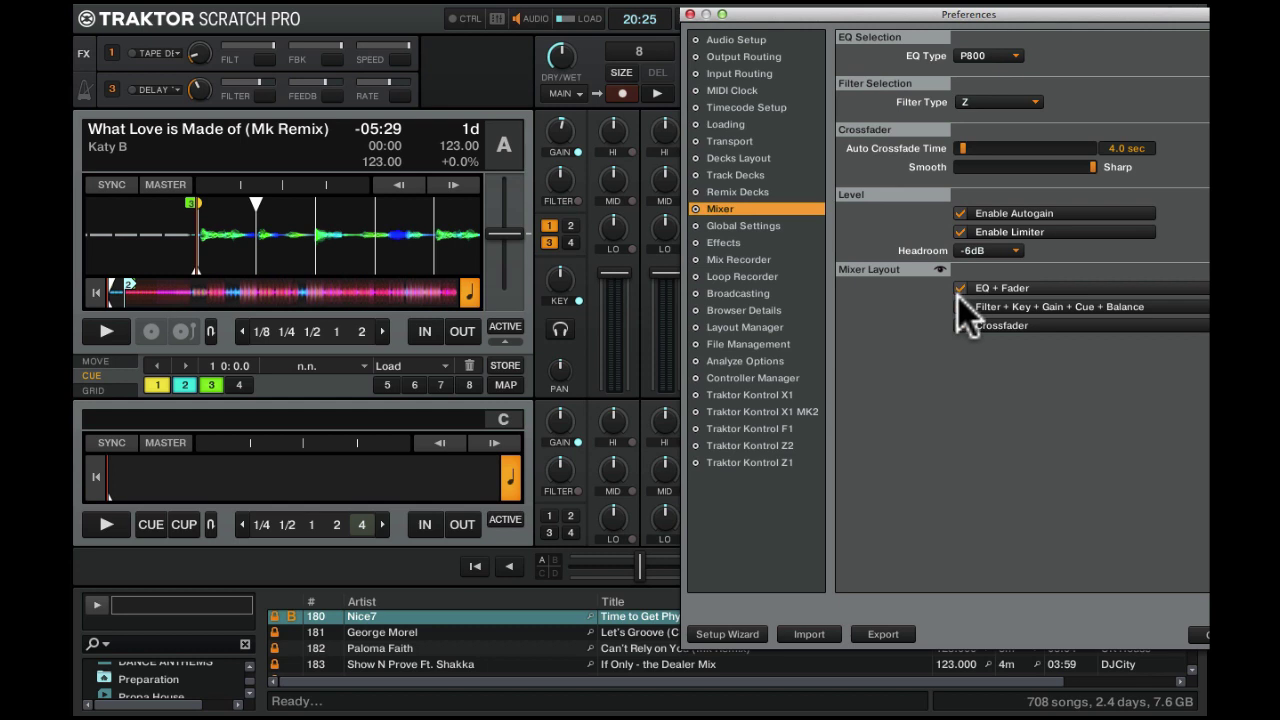
Untick Crossfader, the extended channel controls and EQ + Fader in the Mixer Layout
{"action": "left_click", "coordinate": [959, 325]}
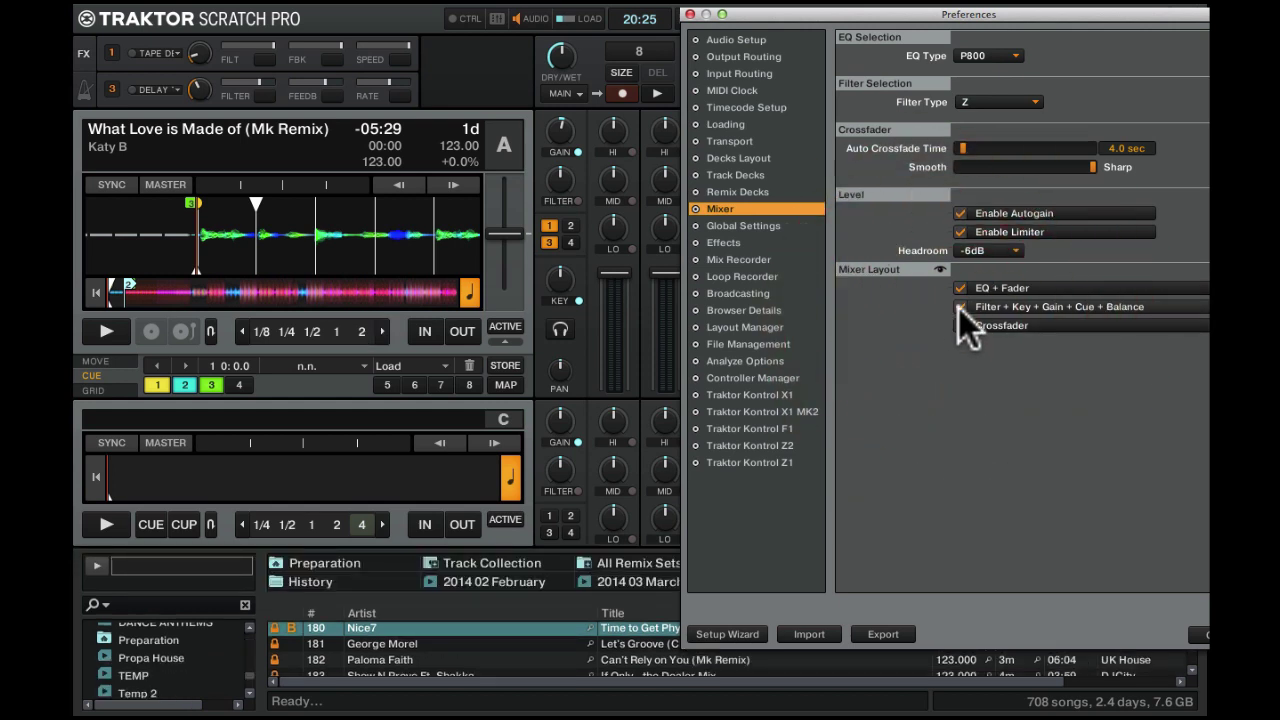
{"action": "left_click", "coordinate": [959, 307]}
{"action": "left_click", "coordinate": [958, 290]}
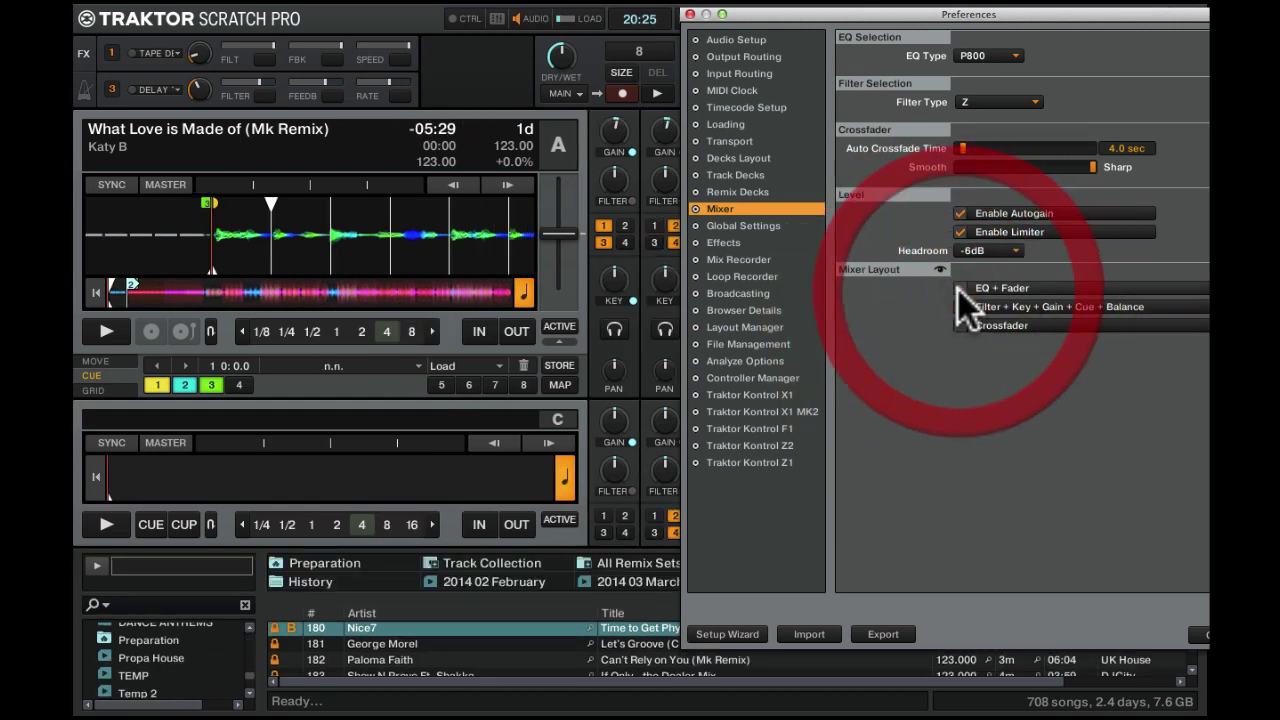
{"action": "left_click_drag", "start_coordinate": [780, 14], "coordinate": [672, 100]}
Set channel gains to +1.7 dB and +1.3 dB, then tick EQ + Fader again
{"action": "left_click", "coordinate": [405, 213]}
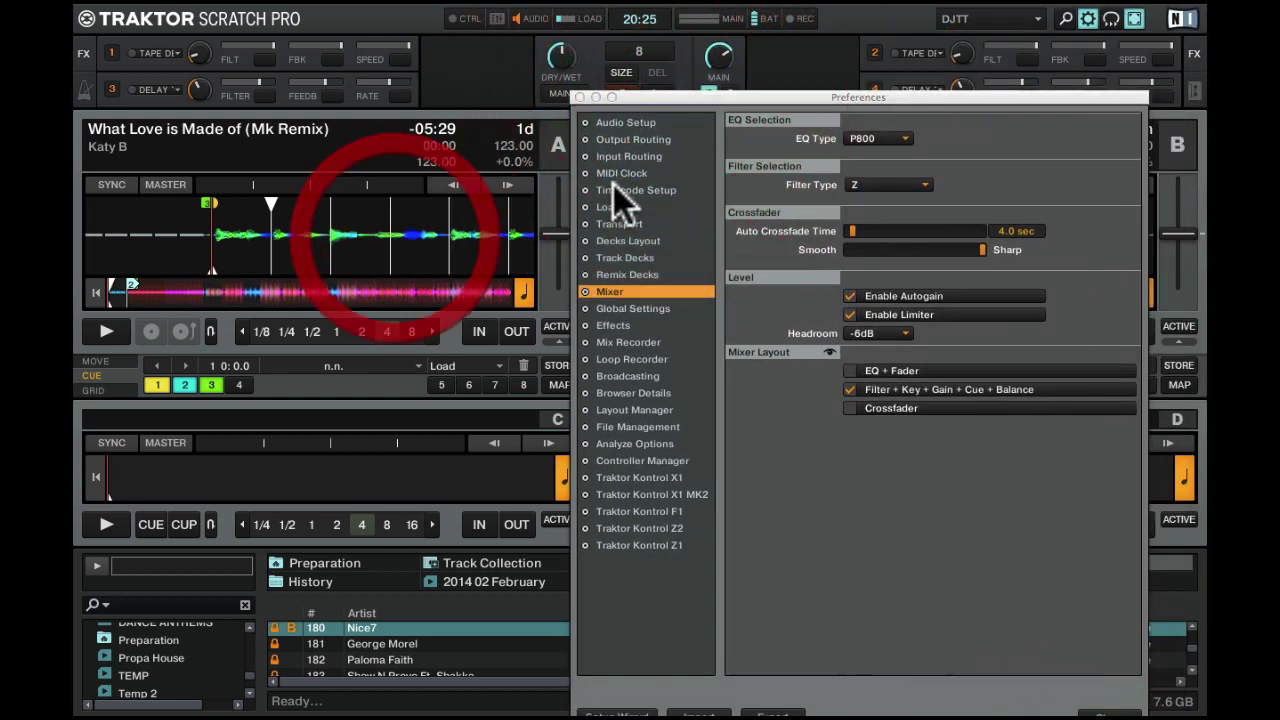
{"action": "left_click_drag", "start_coordinate": [769, 95], "coordinate": [832, 8]}
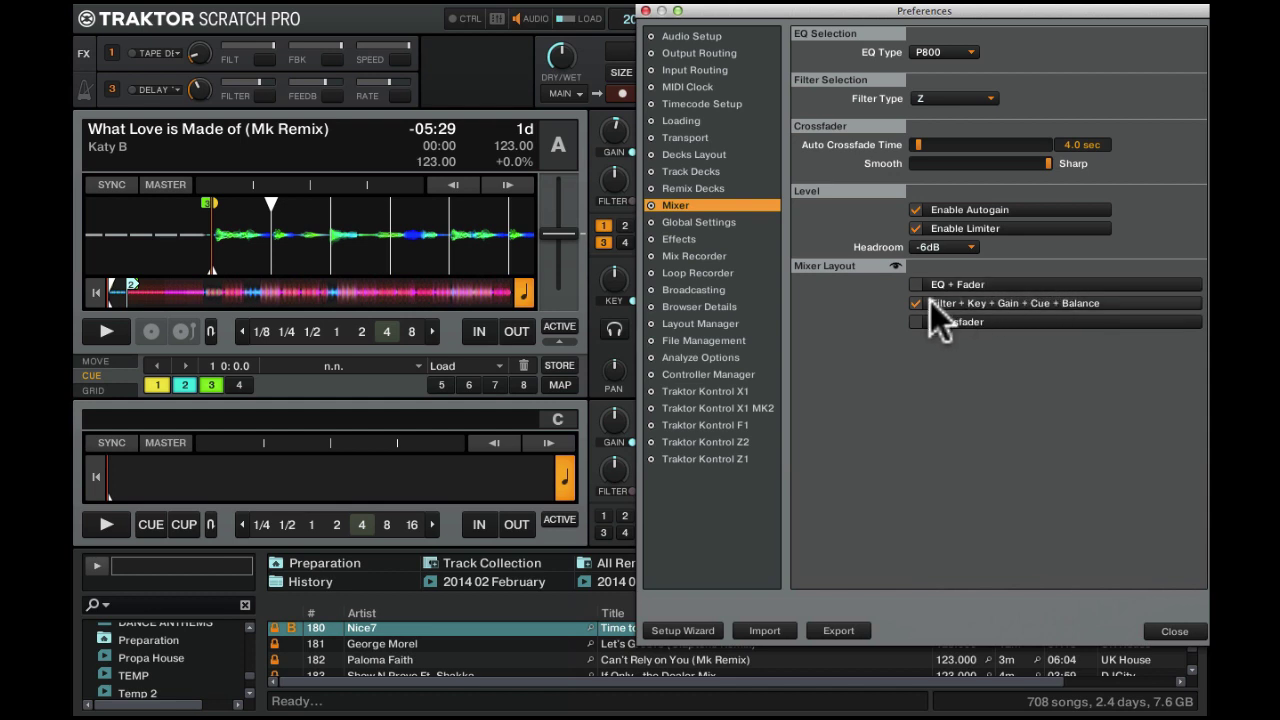
{"action": "left_click_drag", "start_coordinate": [752, 10], "coordinate": [856, 10]}
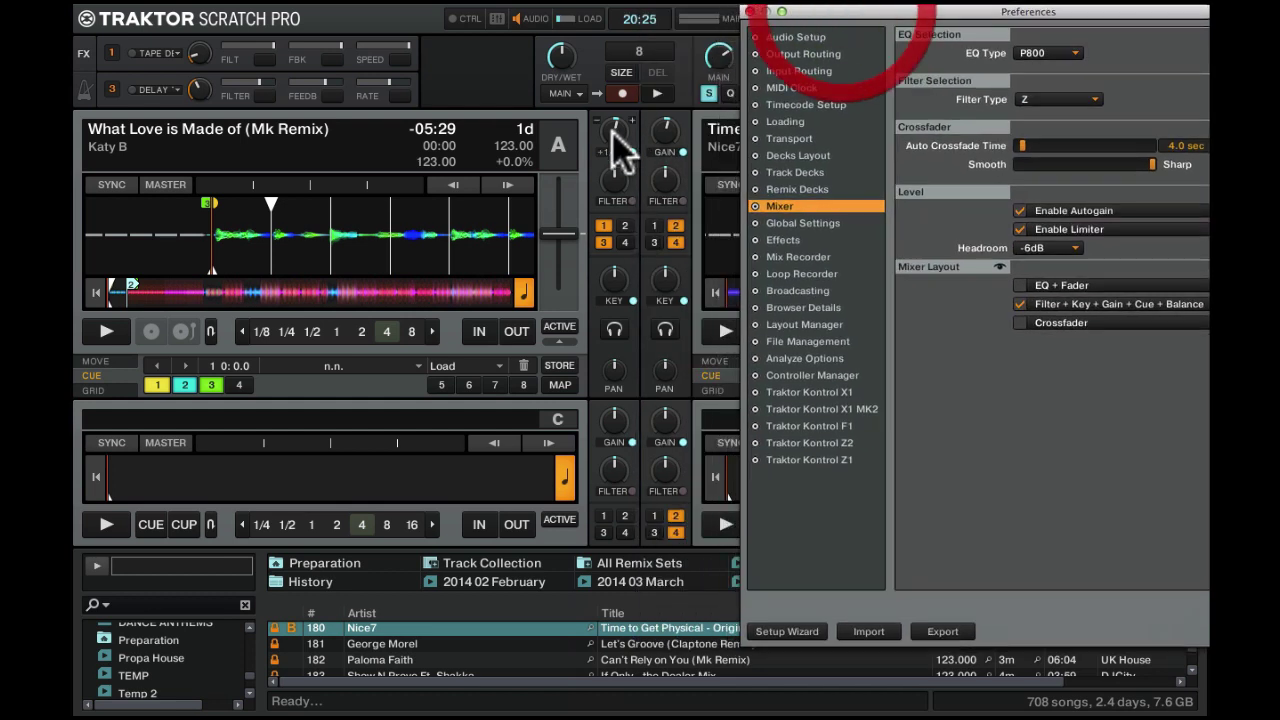
{"action": "left_click", "coordinate": [636, 150]}
{"action": "left_click", "coordinate": [681, 151]}
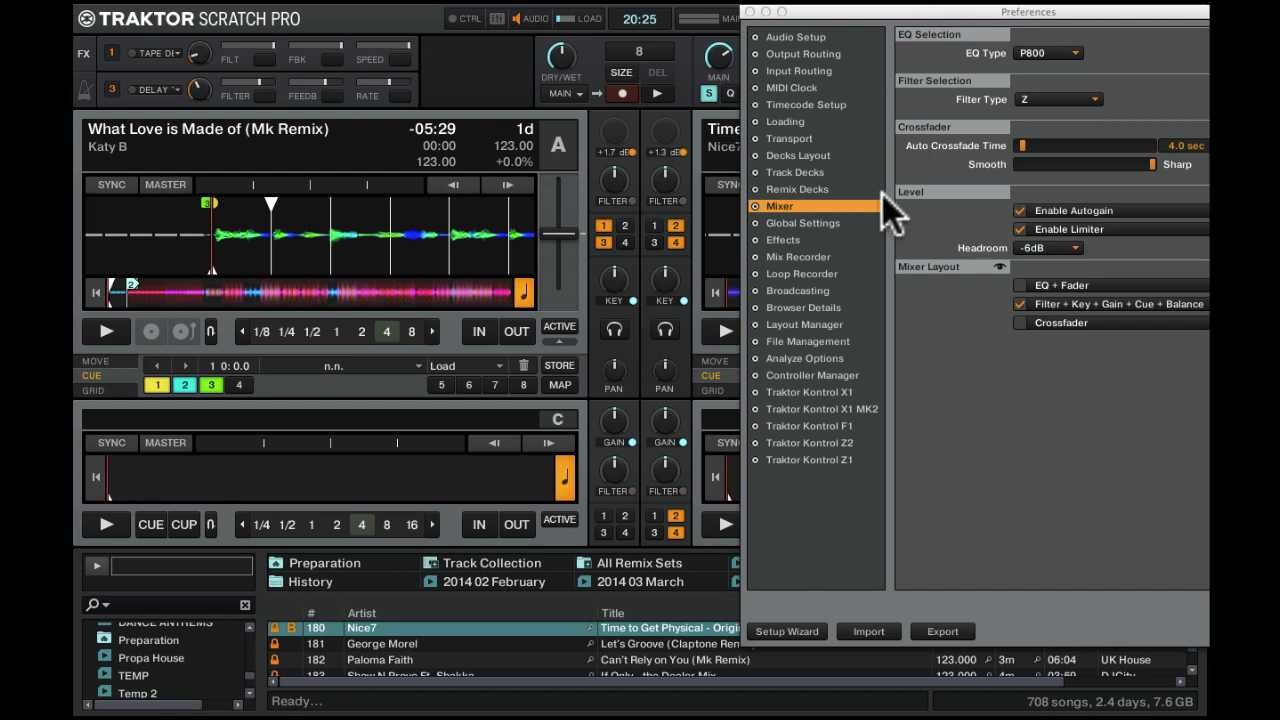
{"action": "left_click_drag", "start_coordinate": [908, 23], "coordinate": [762, 14]}
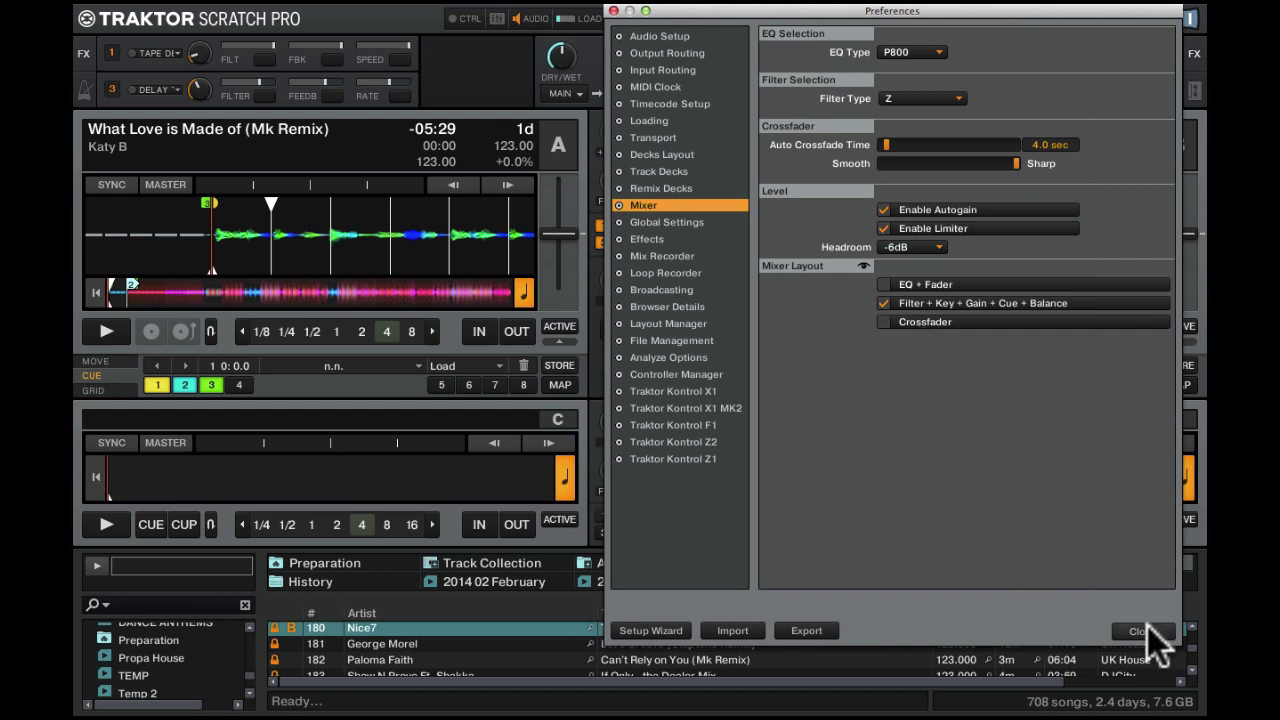
{"action": "left_click", "coordinate": [882, 283]}
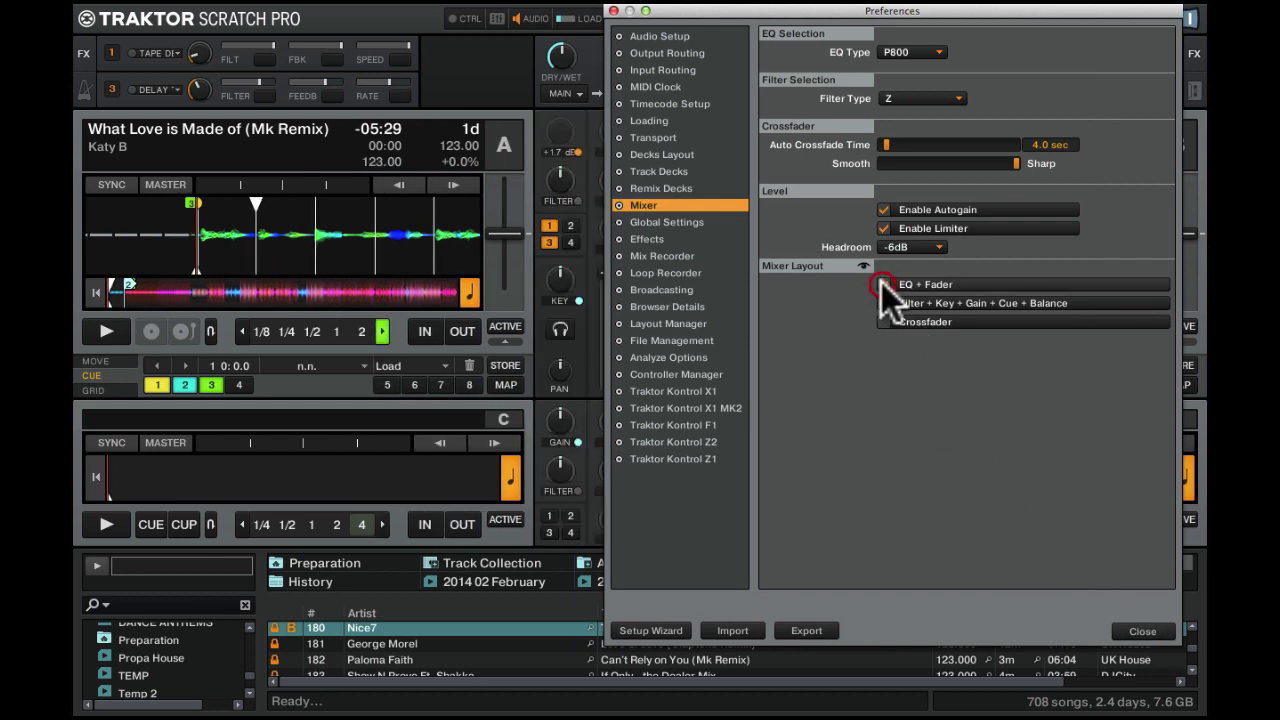
{"action": "left_click", "coordinate": [693, 221]}
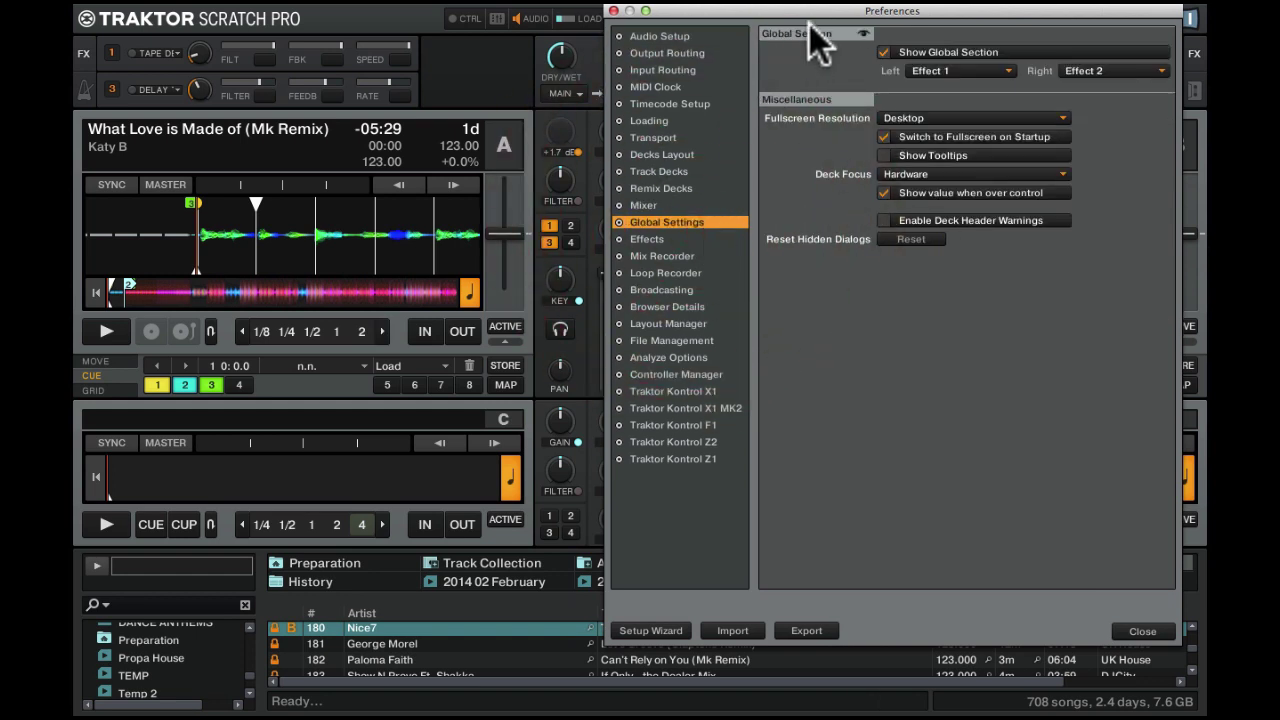
Switch to the DVS 4 DECK layout, then to HID 4 DECK
{"action": "left_click_drag", "start_coordinate": [813, 10], "coordinate": [785, 142]}
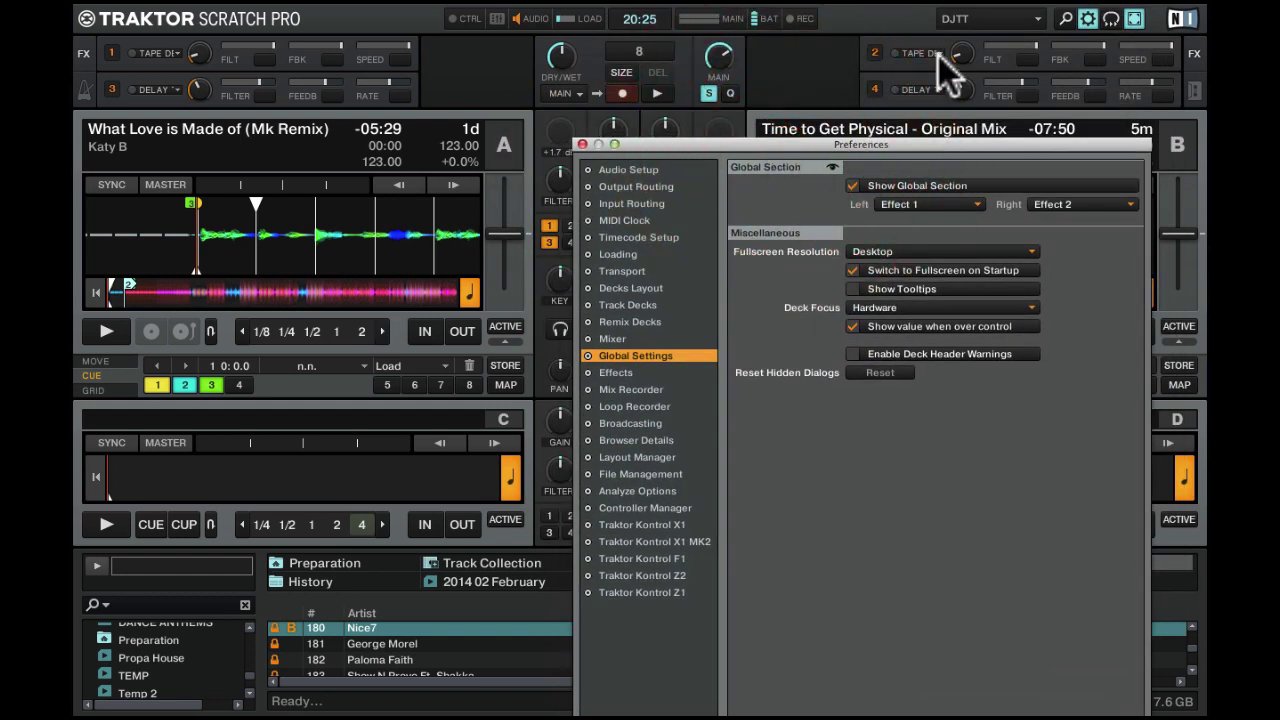
{"action": "left_click", "coordinate": [975, 19]}
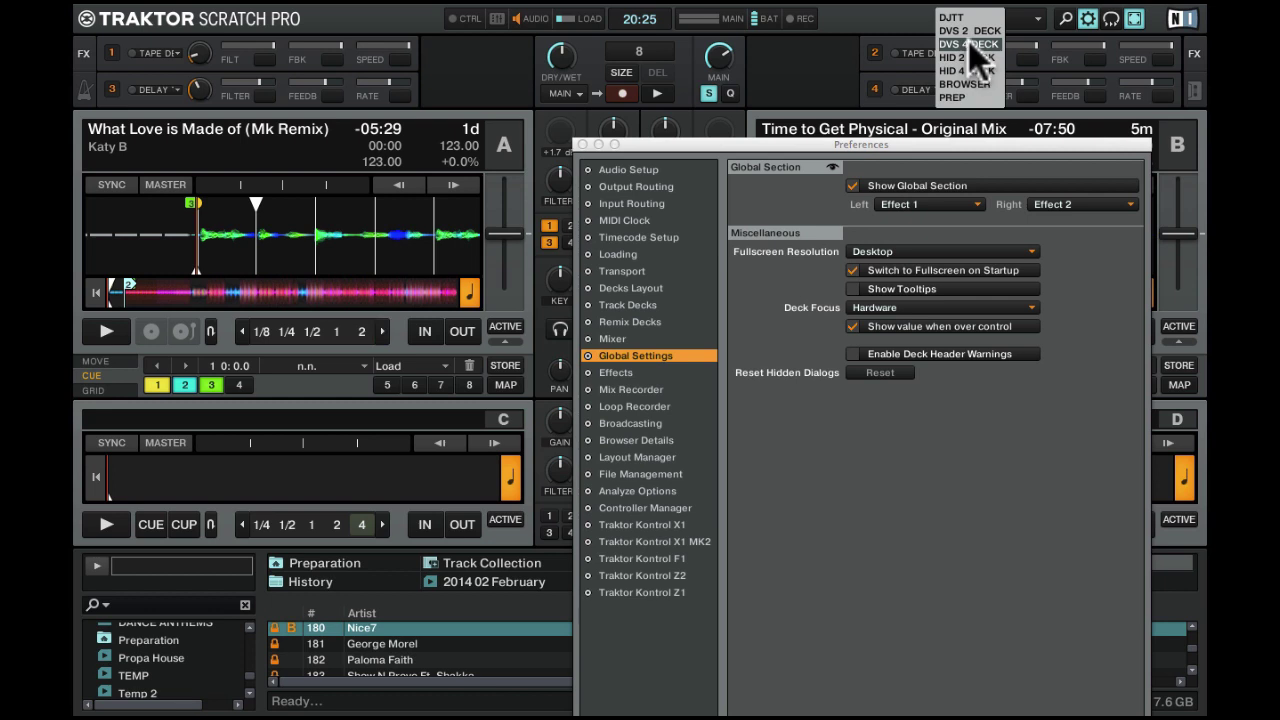
{"action": "left_click", "coordinate": [968, 40]}
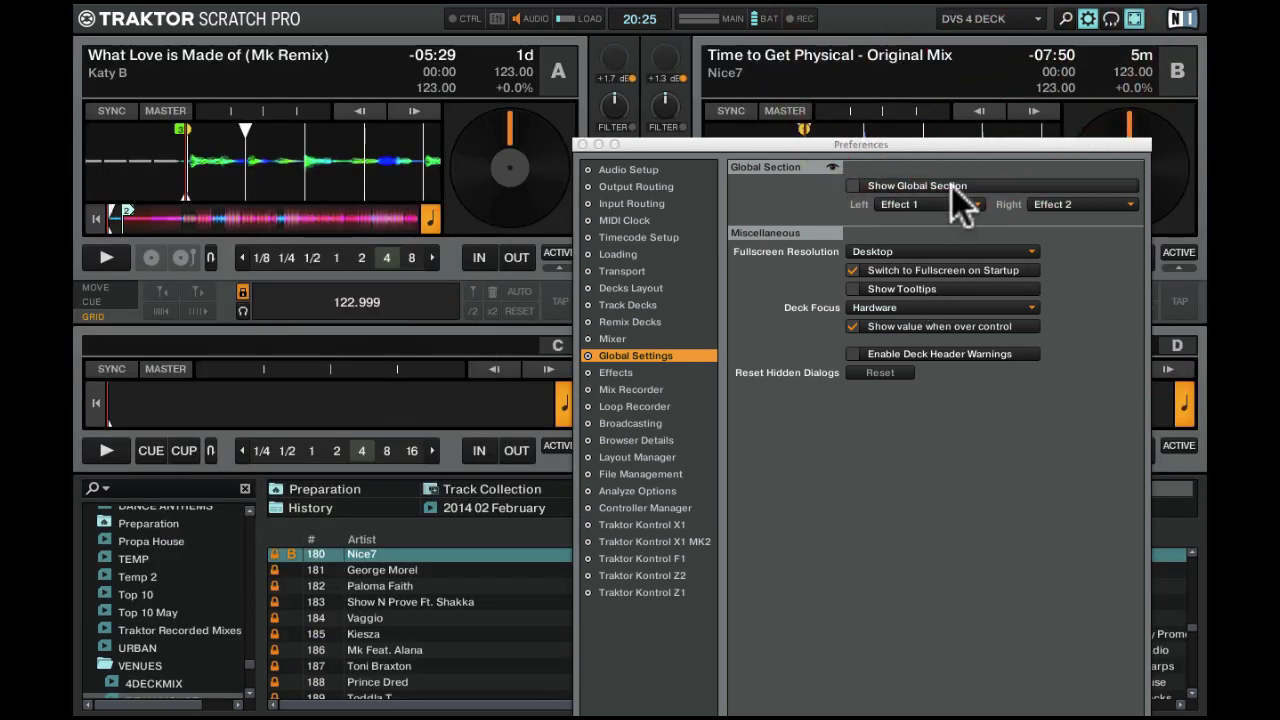
{"action": "left_click", "coordinate": [975, 19]}
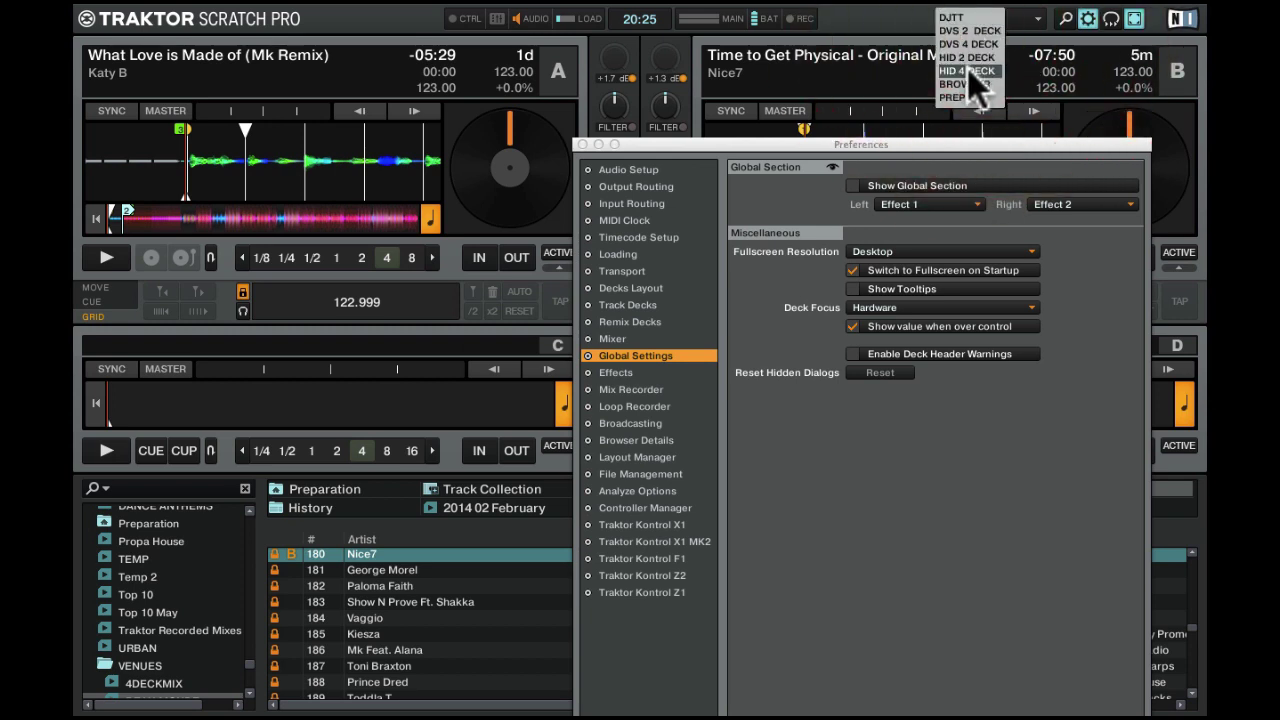
{"action": "left_click", "coordinate": [963, 72]}
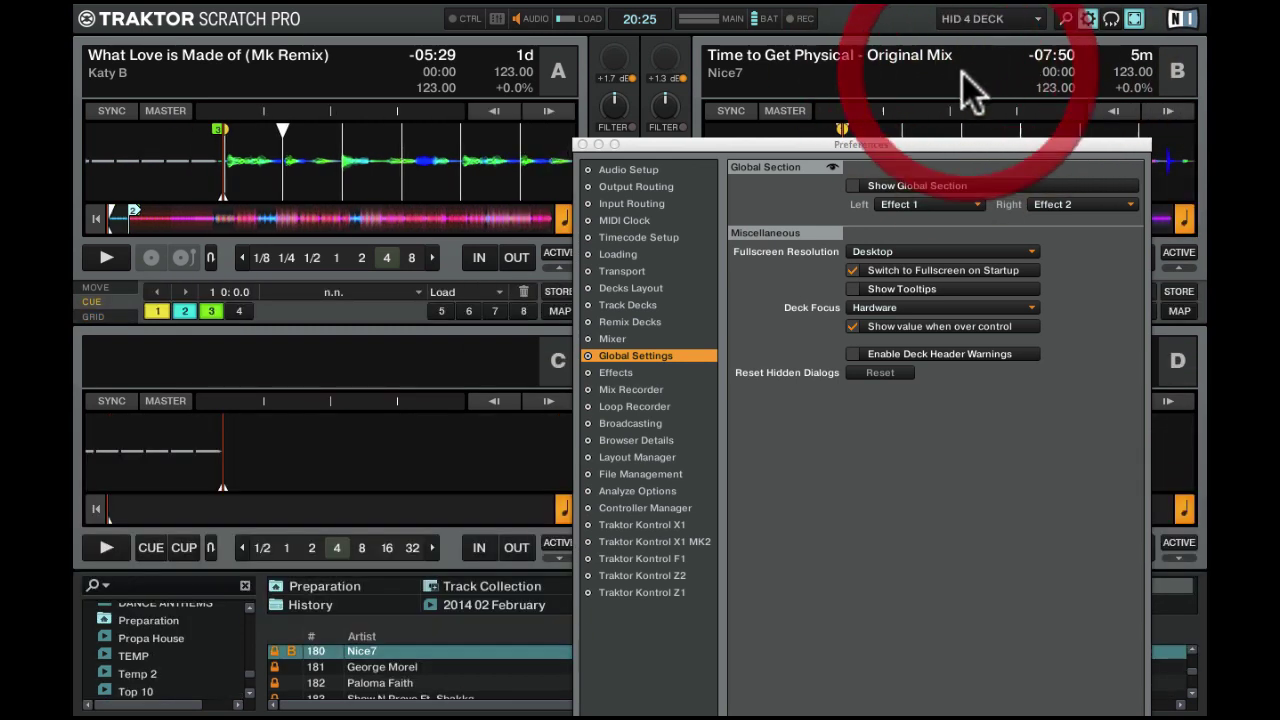
Untick Show Global Section in the HID 4 DECK layout's Global Settings
{"action": "left_click", "coordinate": [956, 20]}
{"action": "left_click", "coordinate": [872, 148]}
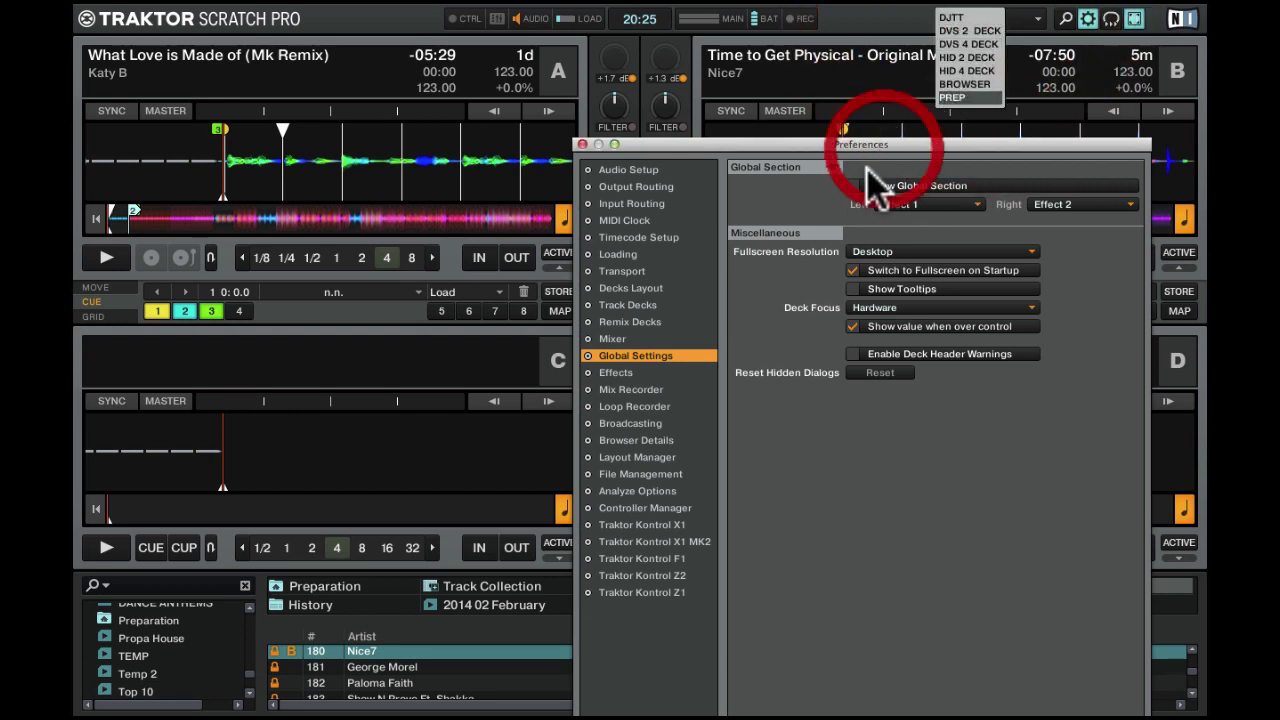
{"action": "left_click", "coordinate": [852, 185]}
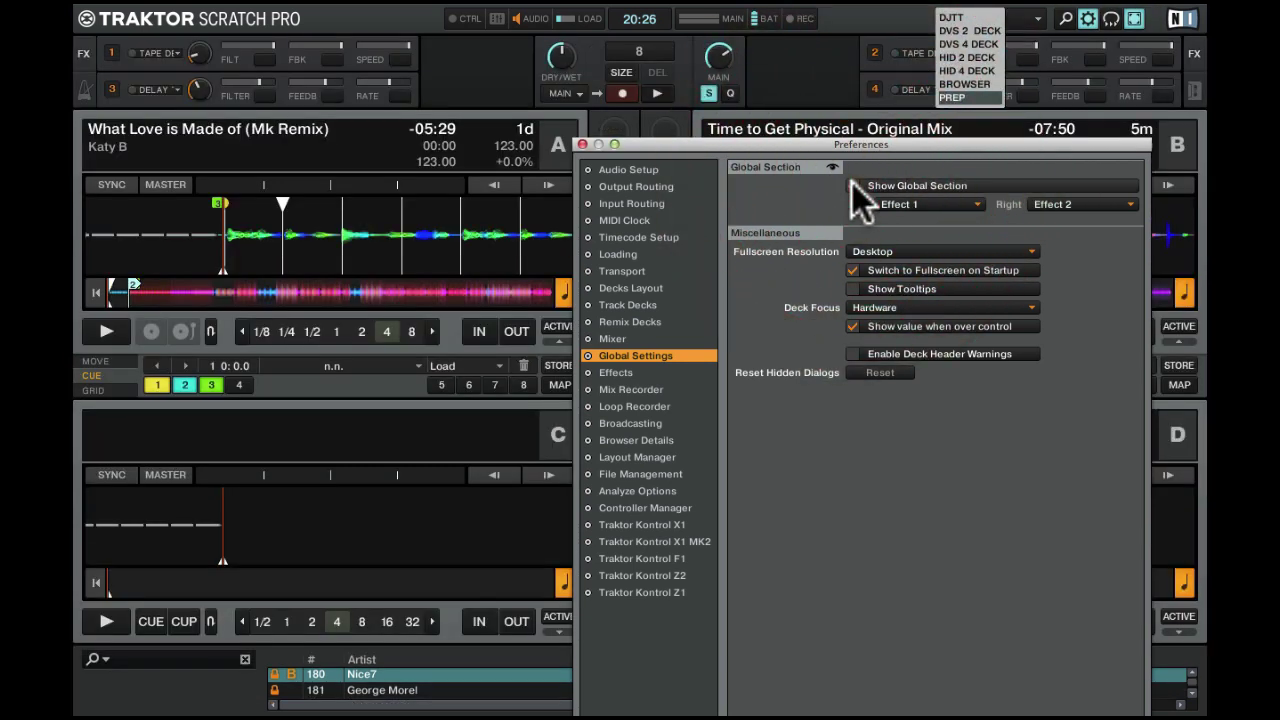
{"action": "left_click", "coordinate": [391, 694]}
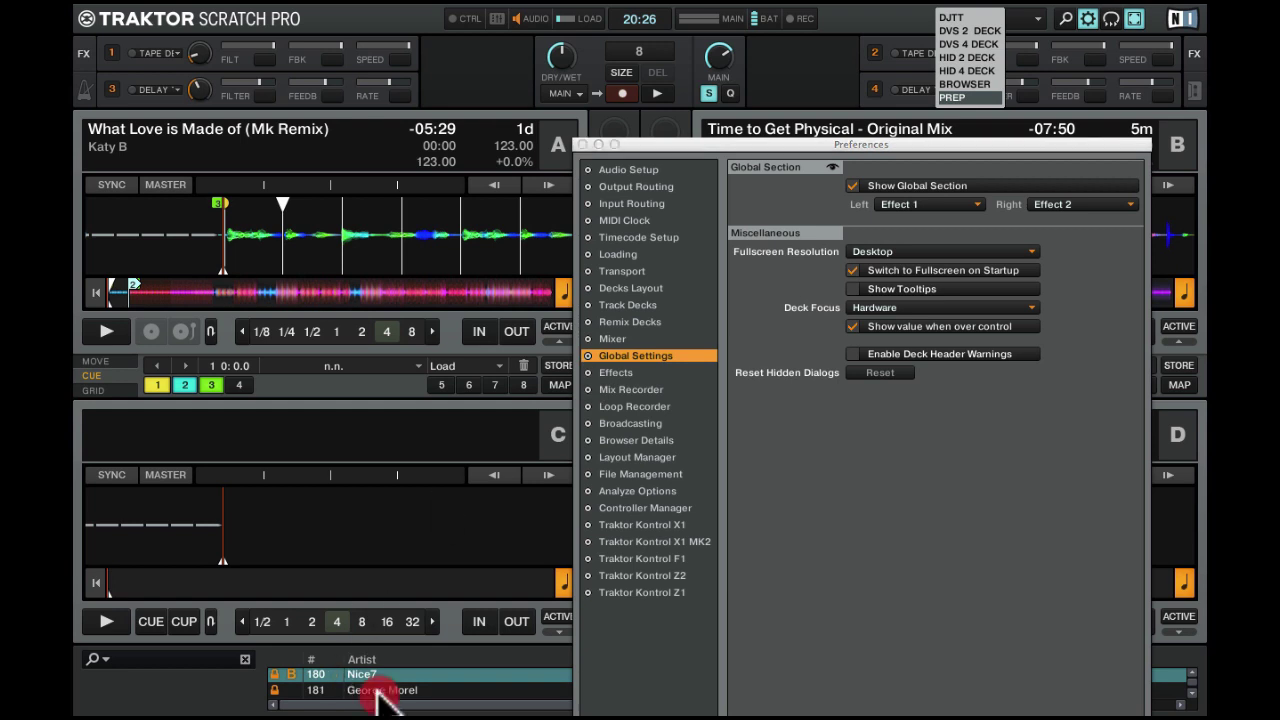
{"action": "scroll", "coordinate": [430, 690], "scroll_direction": "down", "scroll_amount": 5}
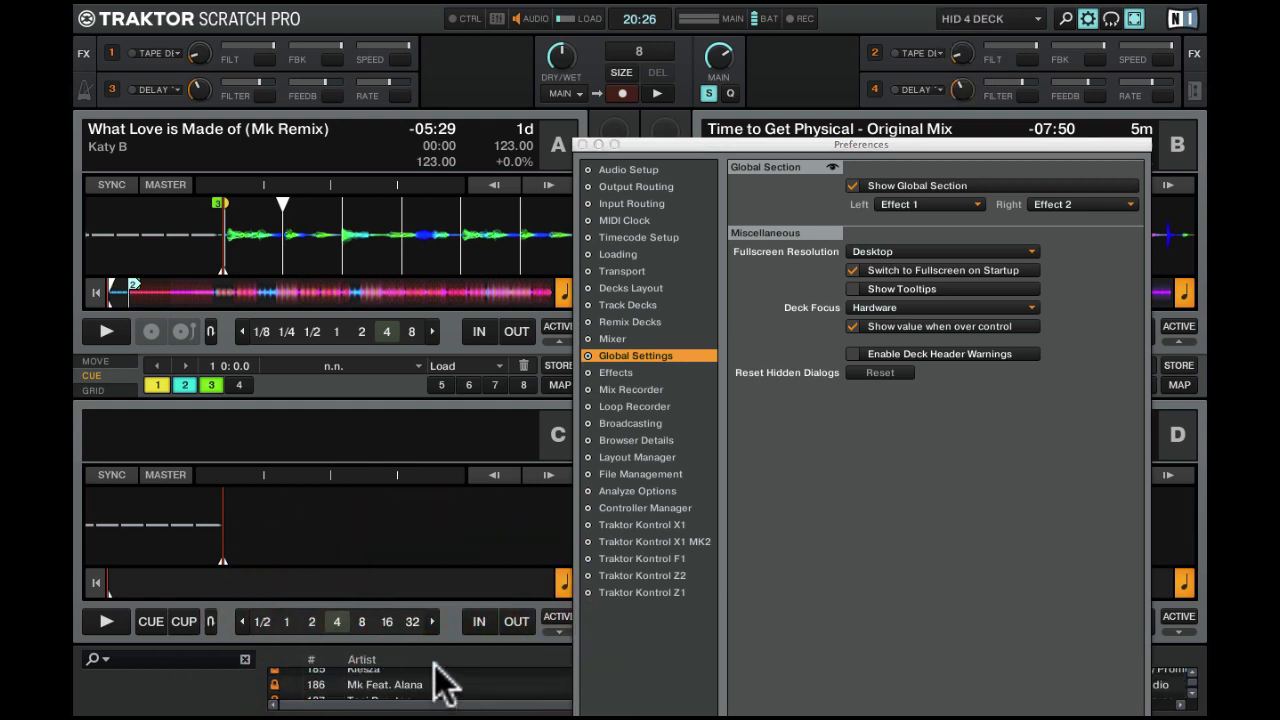
{"action": "left_click", "coordinate": [852, 326]}
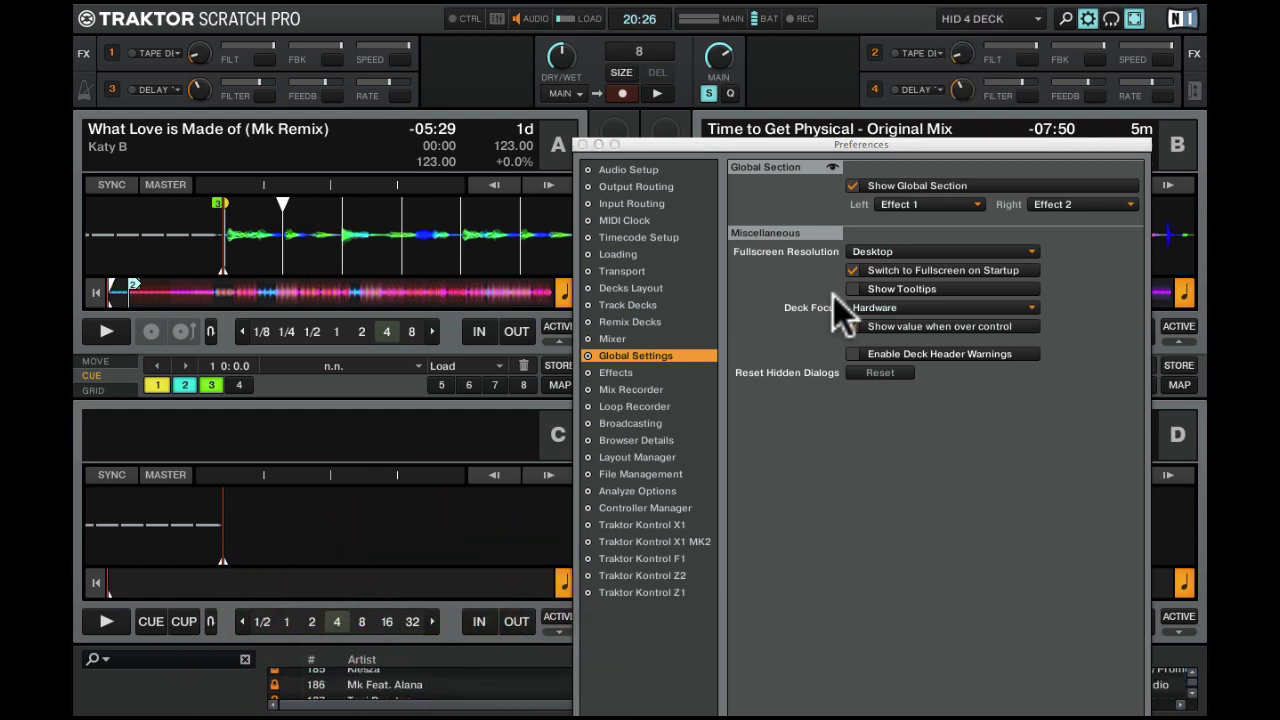
{"action": "left_click", "coordinate": [852, 185]}
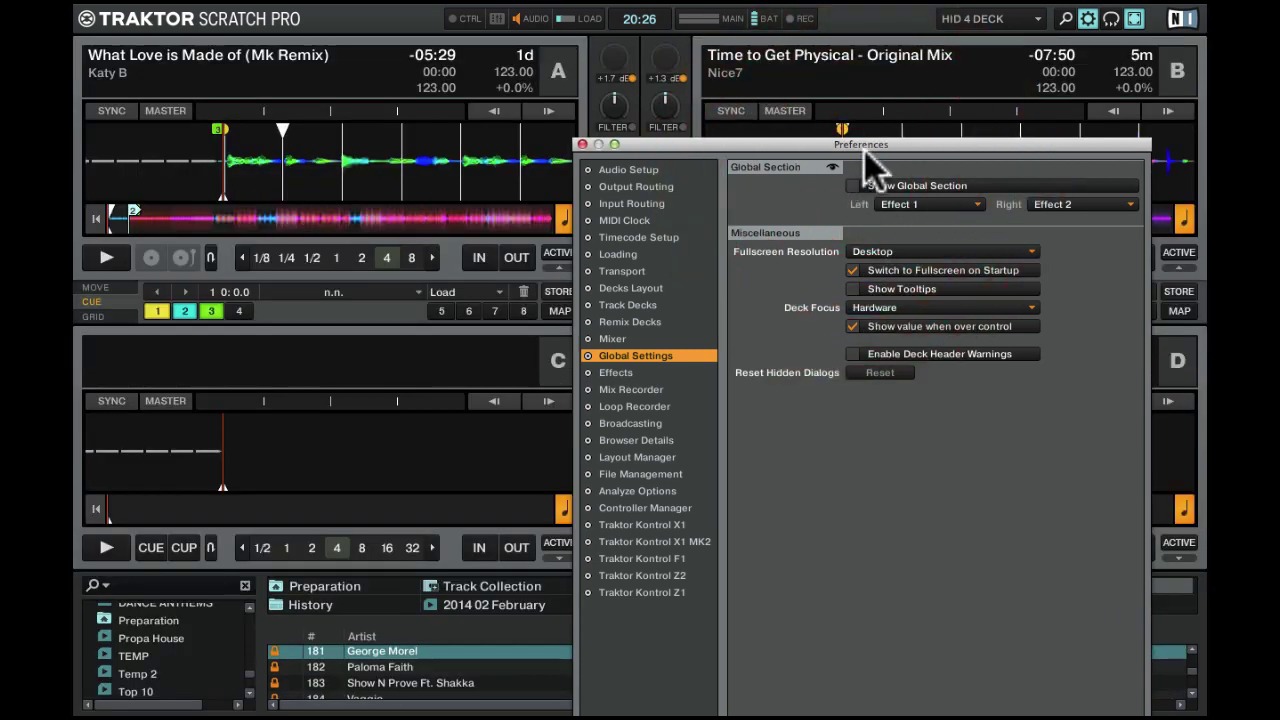
Switch back to the DJTT layout with its global section showing
{"action": "left_click_drag", "start_coordinate": [882, 146], "coordinate": [919, 11]}
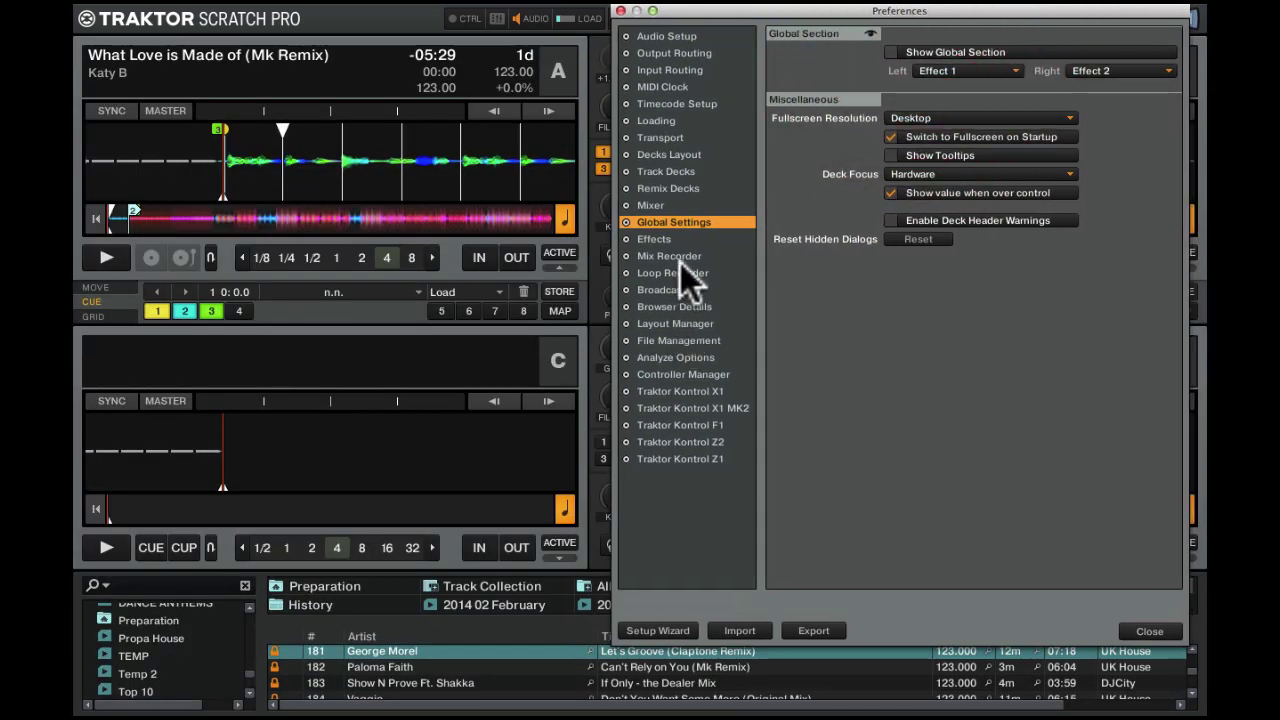
{"action": "left_click_drag", "start_coordinate": [832, 8], "coordinate": [851, 63]}
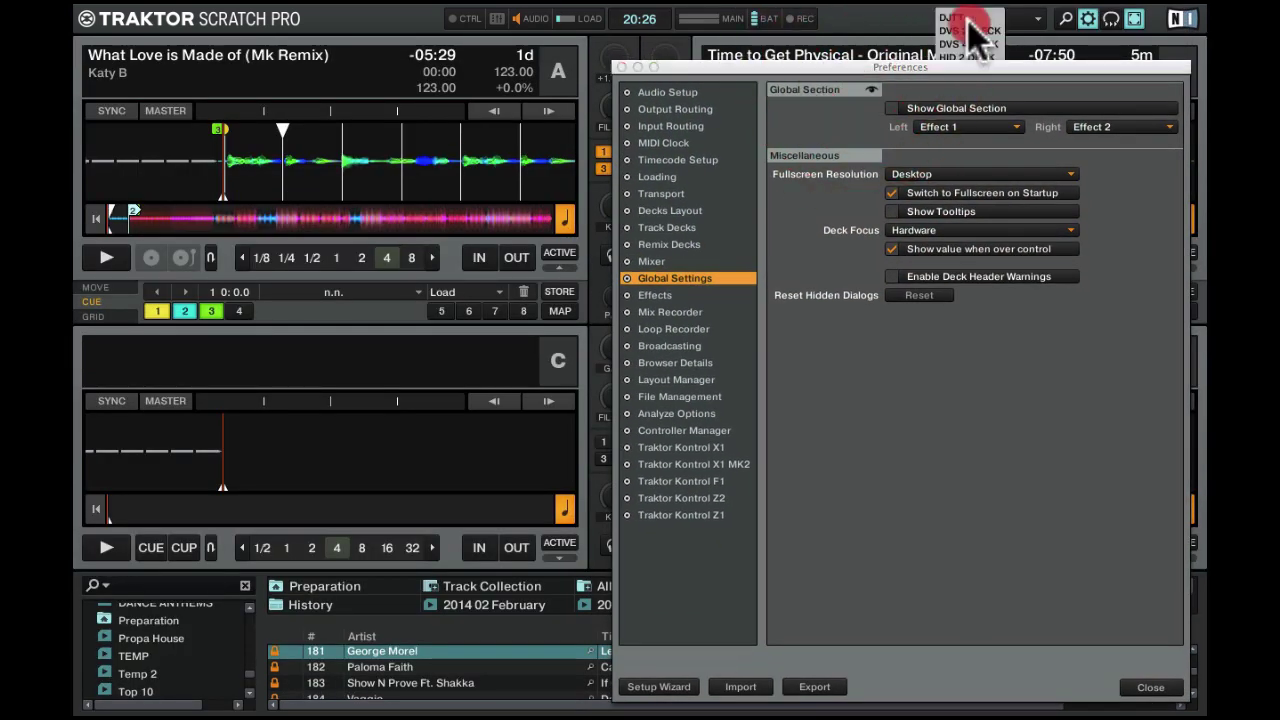
{"action": "left_click", "coordinate": [968, 18]}
{"action": "left_click", "coordinate": [967, 18]}
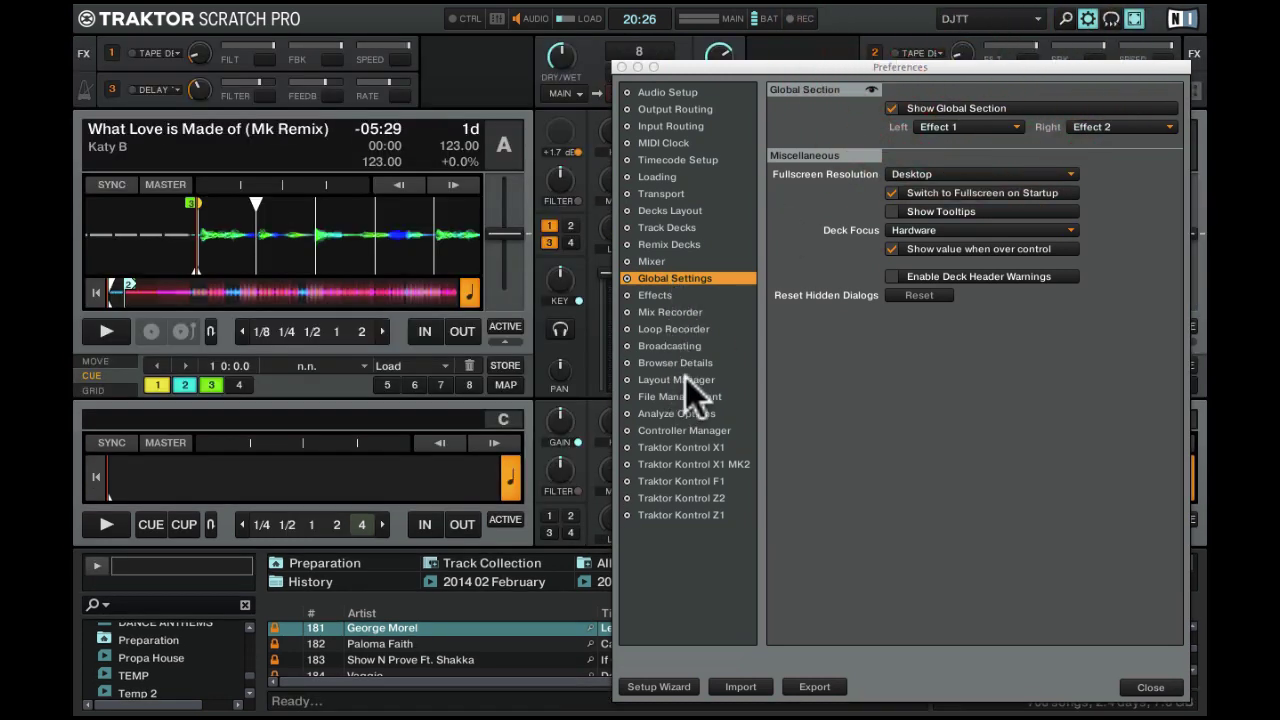
{"action": "left_click_drag", "start_coordinate": [762, 68], "coordinate": [775, 34]}
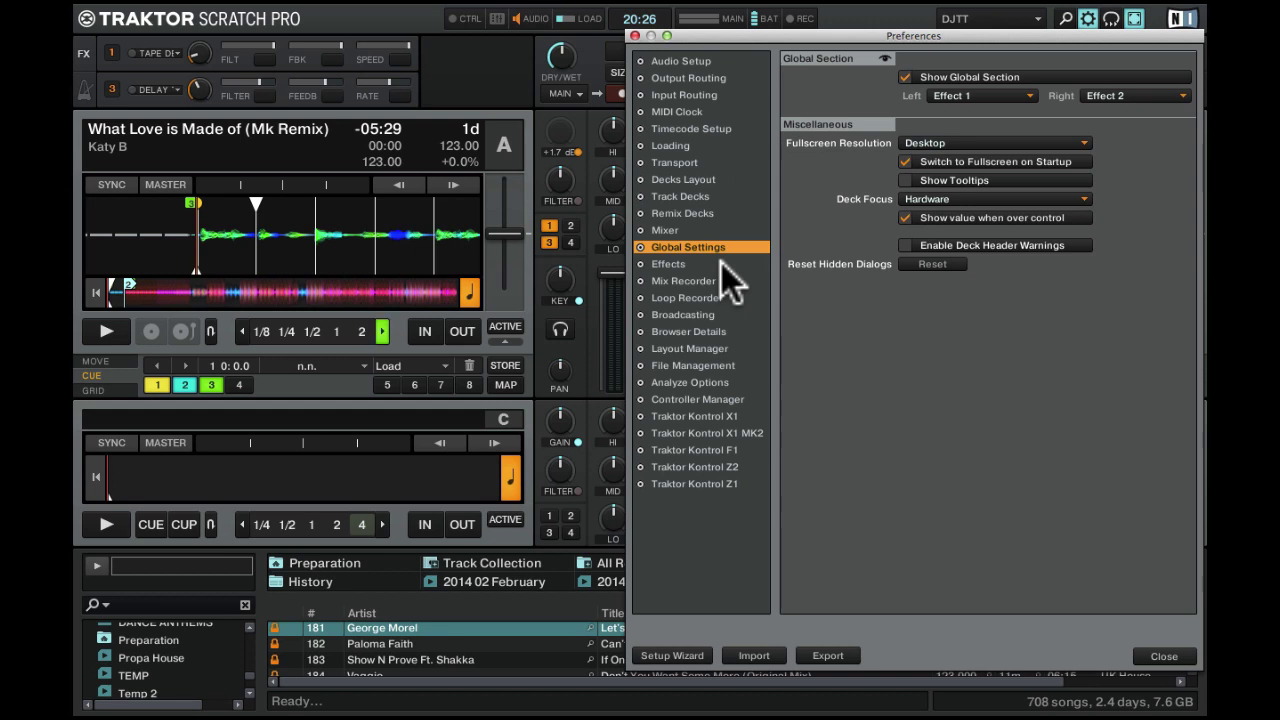
In the Layout Manager, add copies of the Essential, Extended (twice) and Browser presets
{"action": "left_click", "coordinate": [709, 366]}
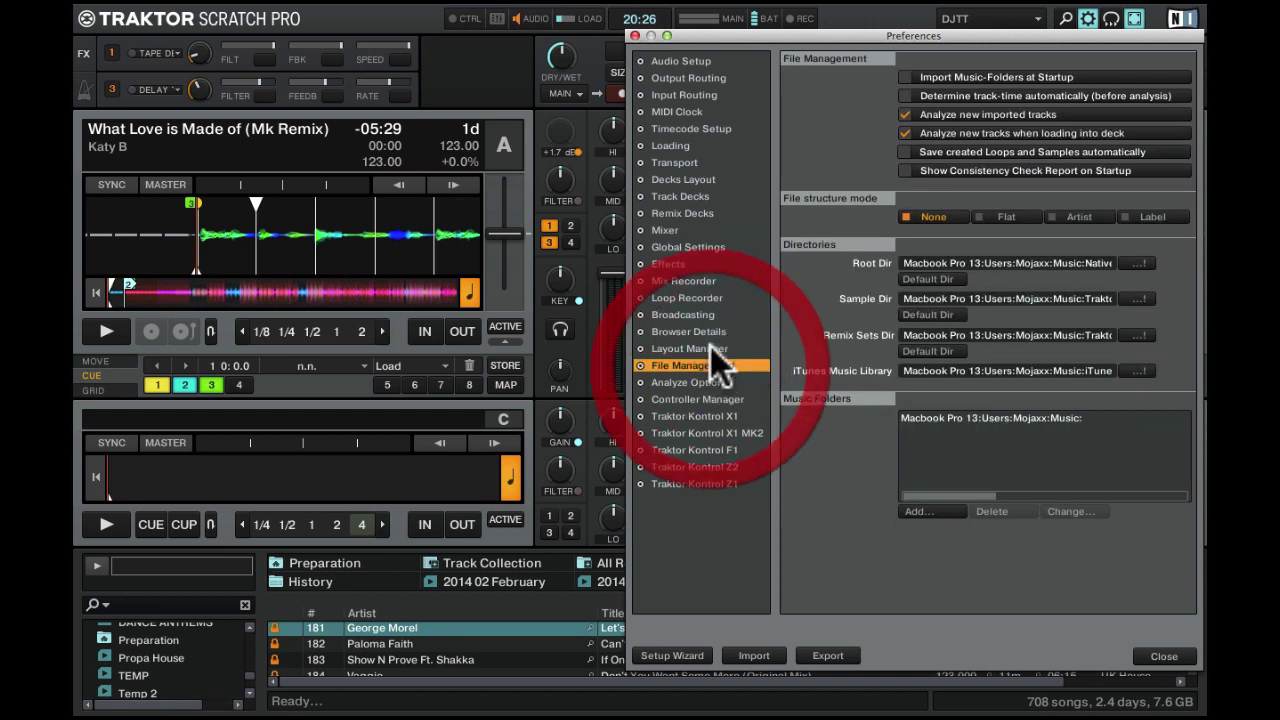
{"action": "left_click", "coordinate": [710, 348]}
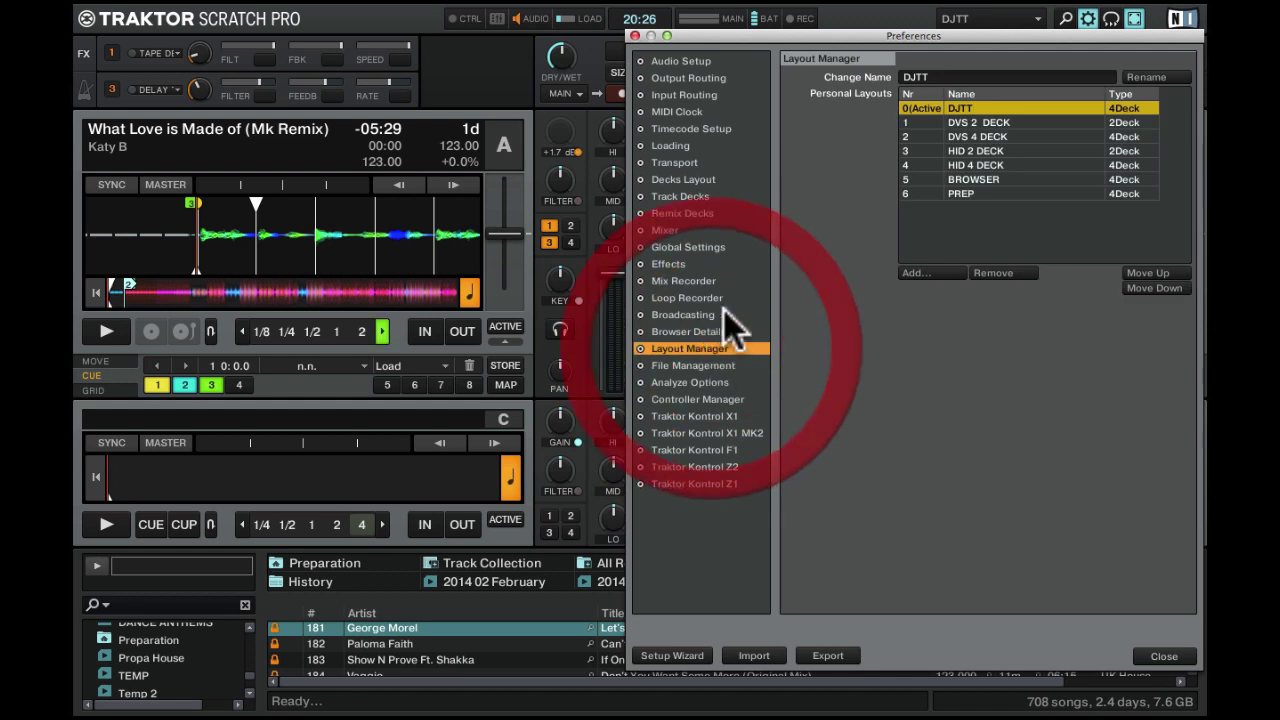
{"action": "left_click", "coordinate": [947, 272]}
{"action": "left_click", "coordinate": [950, 287]}
{"action": "left_click", "coordinate": [948, 276]}
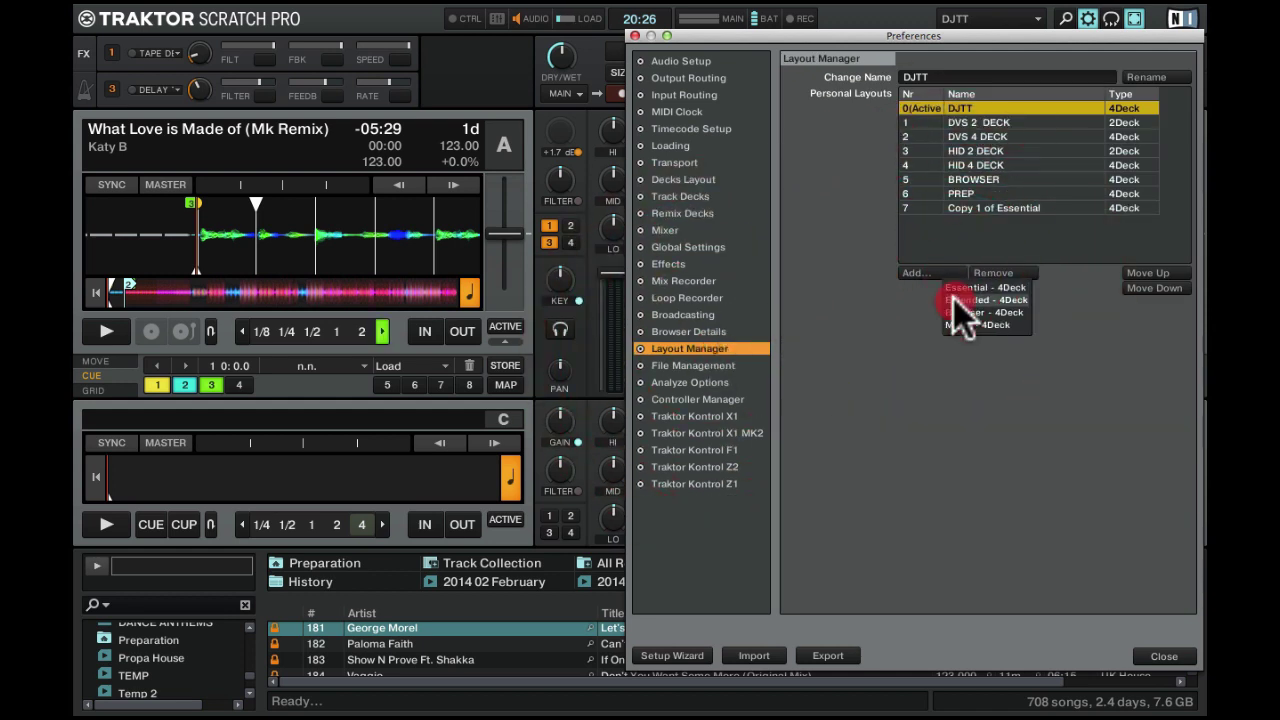
{"action": "left_click", "coordinate": [952, 298]}
{"action": "left_click", "coordinate": [944, 273]}
{"action": "left_click", "coordinate": [947, 294]}
{"action": "left_click", "coordinate": [946, 274]}
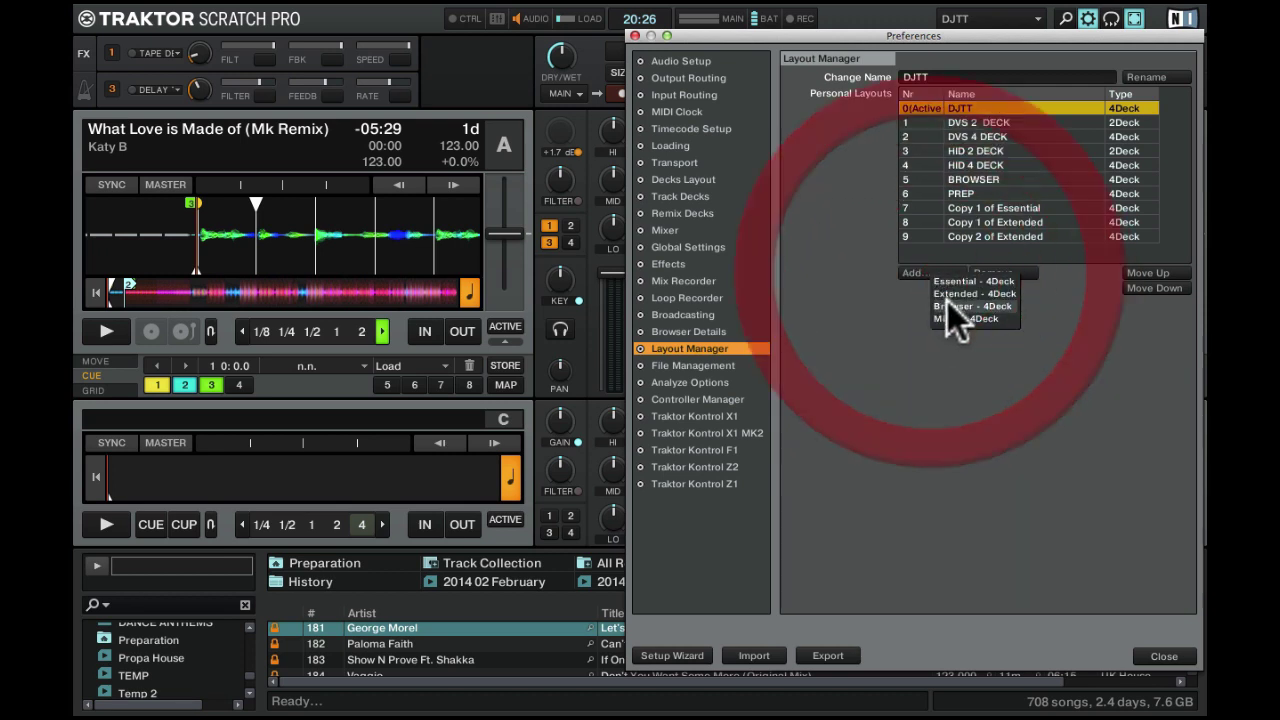
{"action": "left_click", "coordinate": [946, 305]}
Add three more Extended copies and make Copy 1 of Essential the active layout
{"action": "left_click", "coordinate": [944, 274]}
{"action": "left_click", "coordinate": [946, 294]}
{"action": "left_click", "coordinate": [934, 278]}
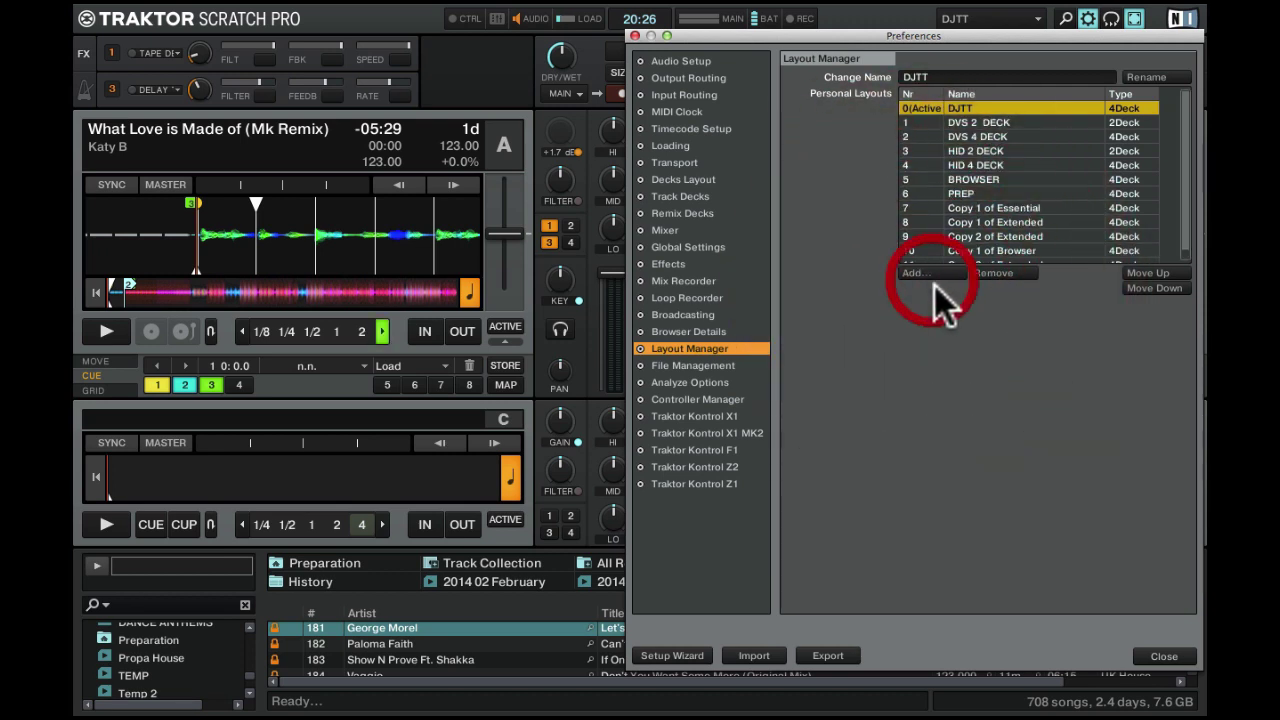
{"action": "left_click", "coordinate": [945, 276]}
{"action": "left_click", "coordinate": [951, 292]}
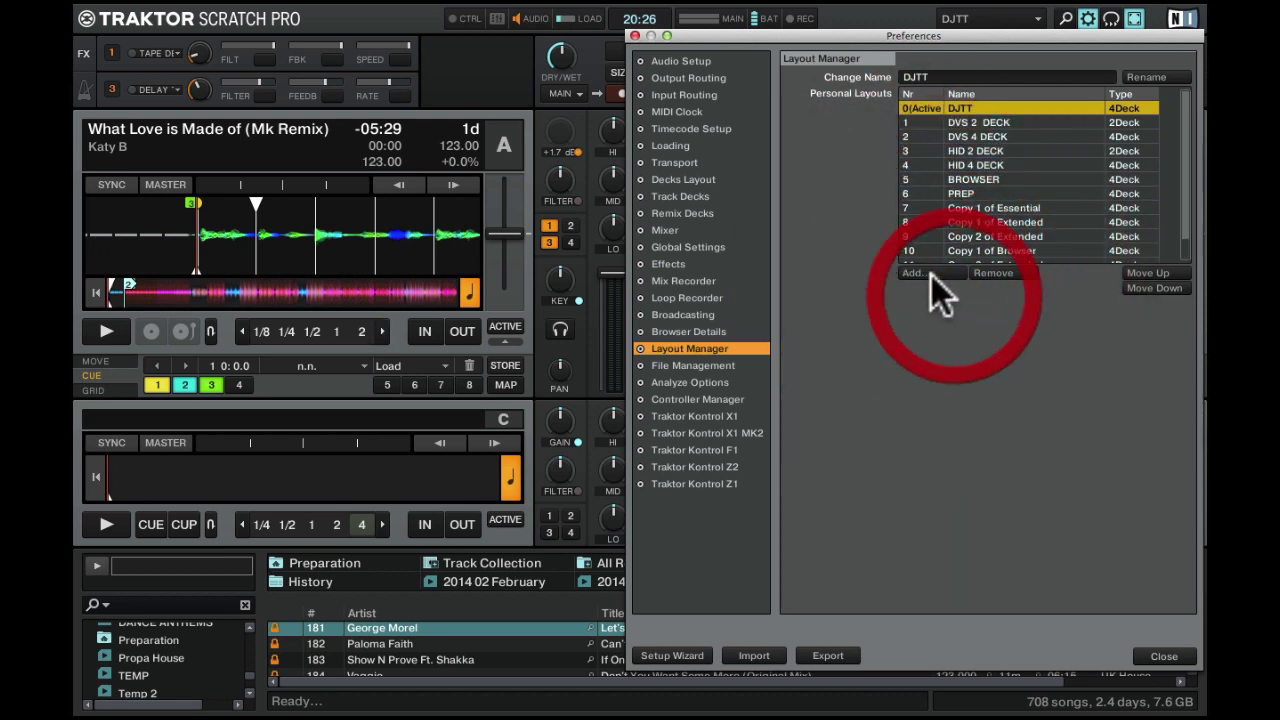
{"action": "left_click", "coordinate": [932, 276]}
{"action": "left_click", "coordinate": [944, 296]}
{"action": "scroll", "coordinate": [1012, 207], "scroll_direction": "down", "scroll_amount": 2}
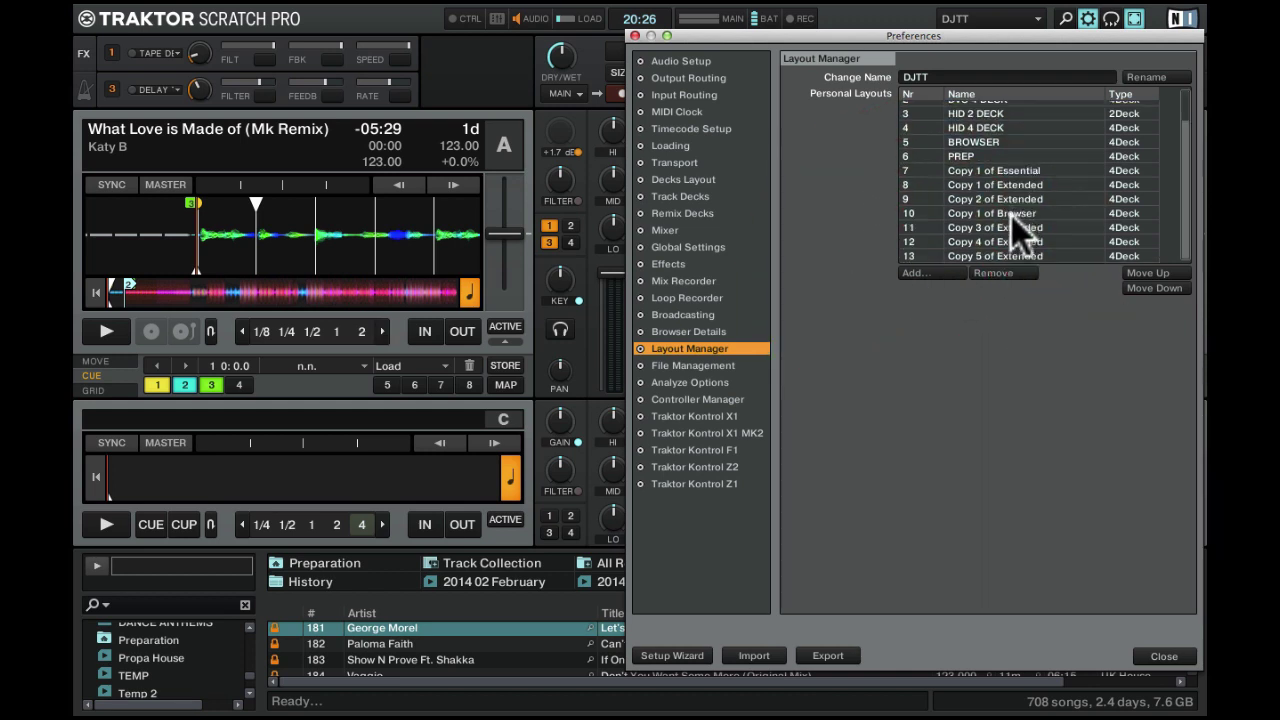
{"action": "left_click", "coordinate": [1011, 216]}
{"action": "left_click", "coordinate": [1002, 169]}
{"action": "left_click", "coordinate": [997, 213]}
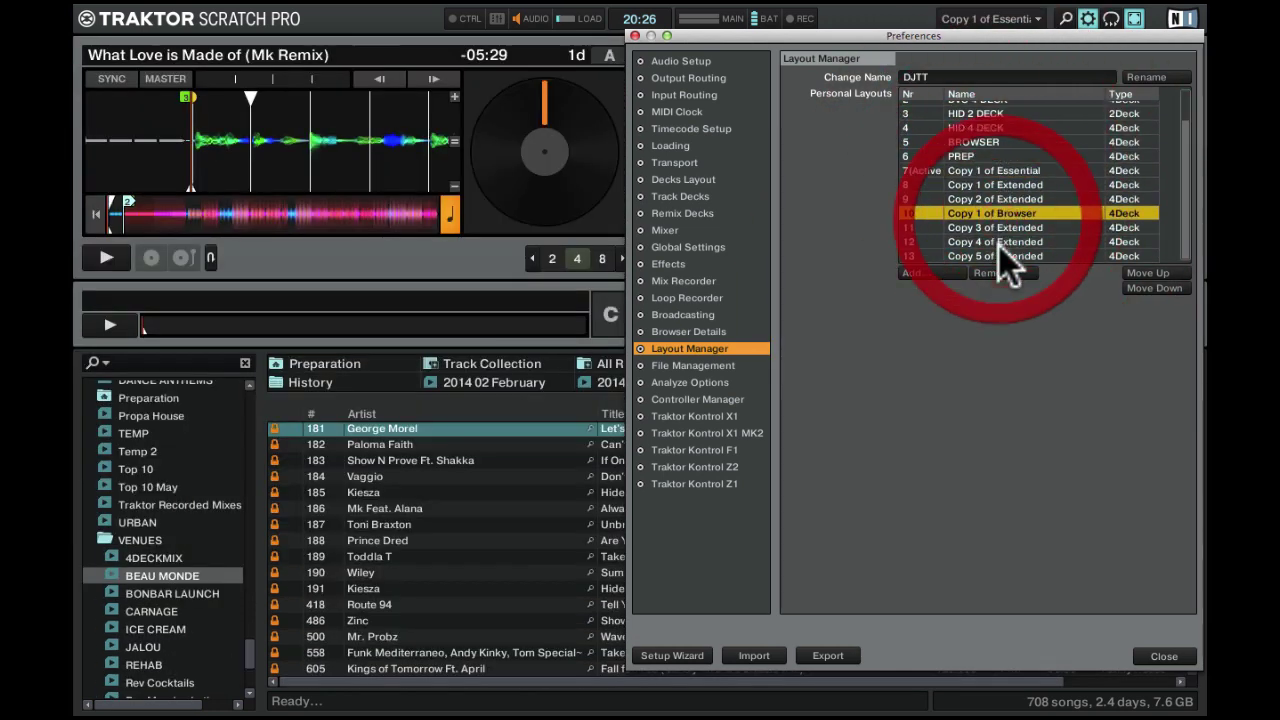